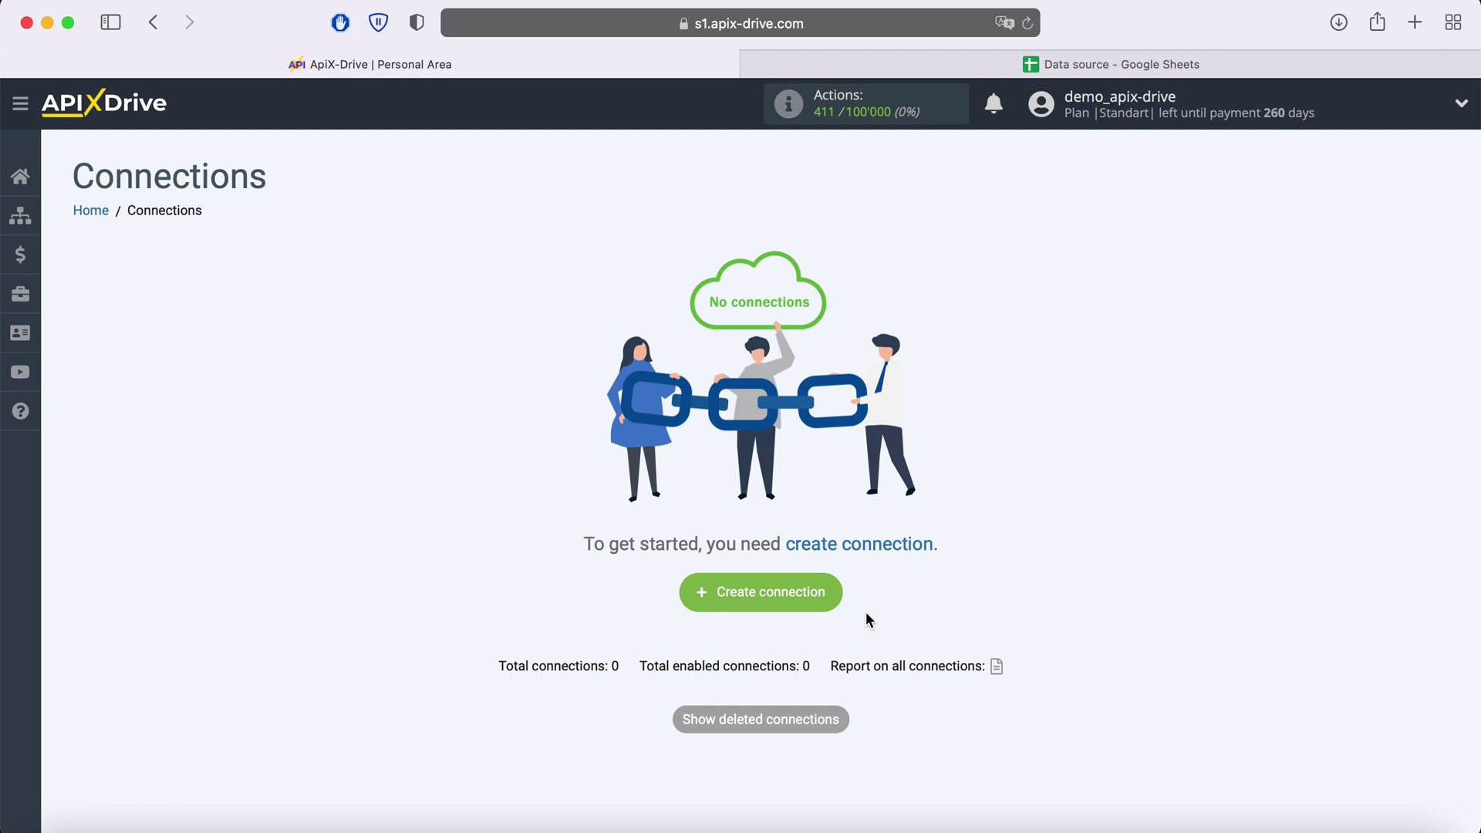
Create a new connection with Google Sheets as the data source system.
click(830, 592)
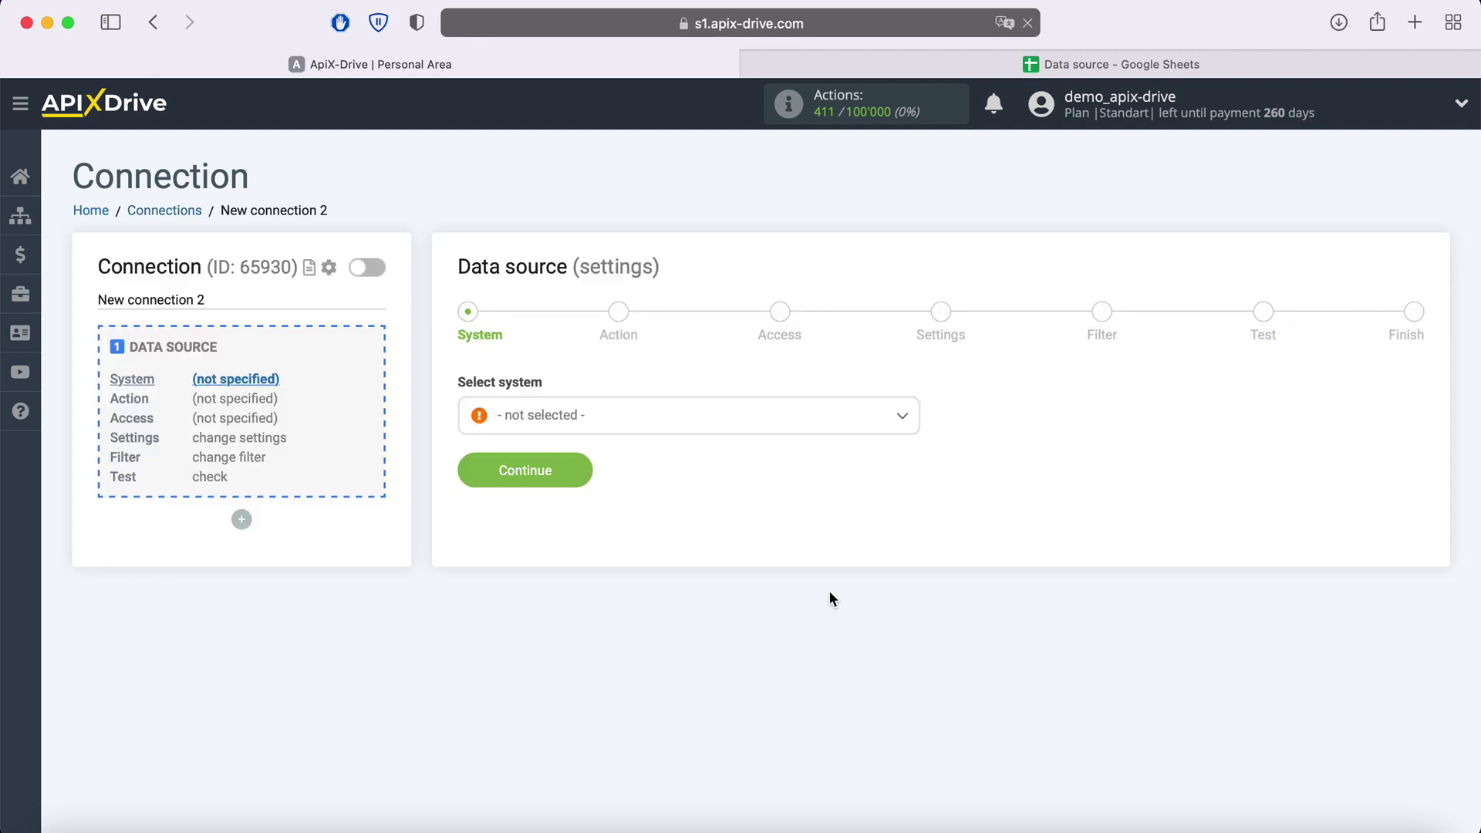
click(680, 426)
scroll(672, 582, down, 5)
scroll(673, 581, down, 5)
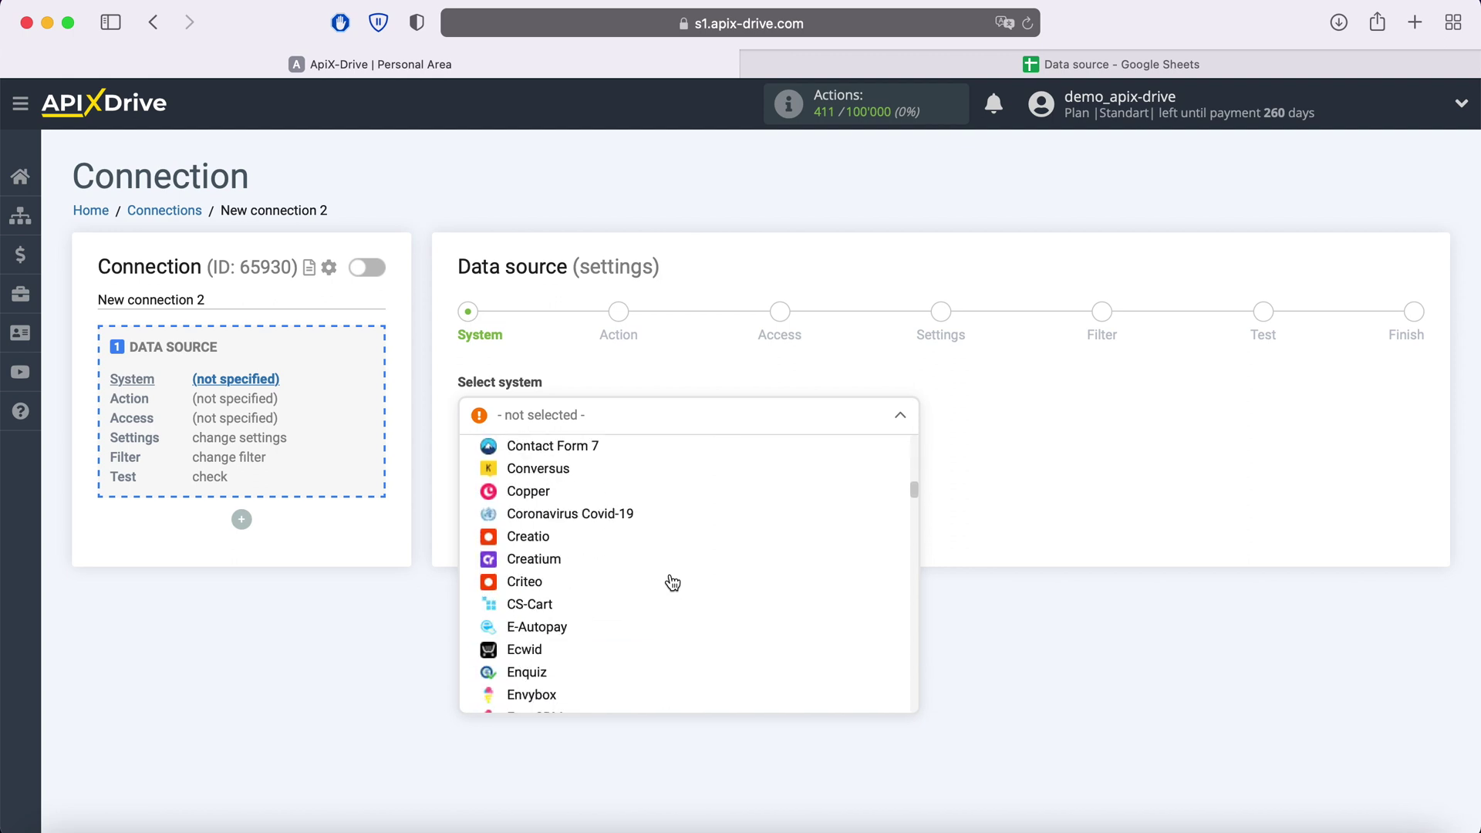
scroll(667, 581, down, 5)
scroll(667, 582, down, 3)
click(563, 565)
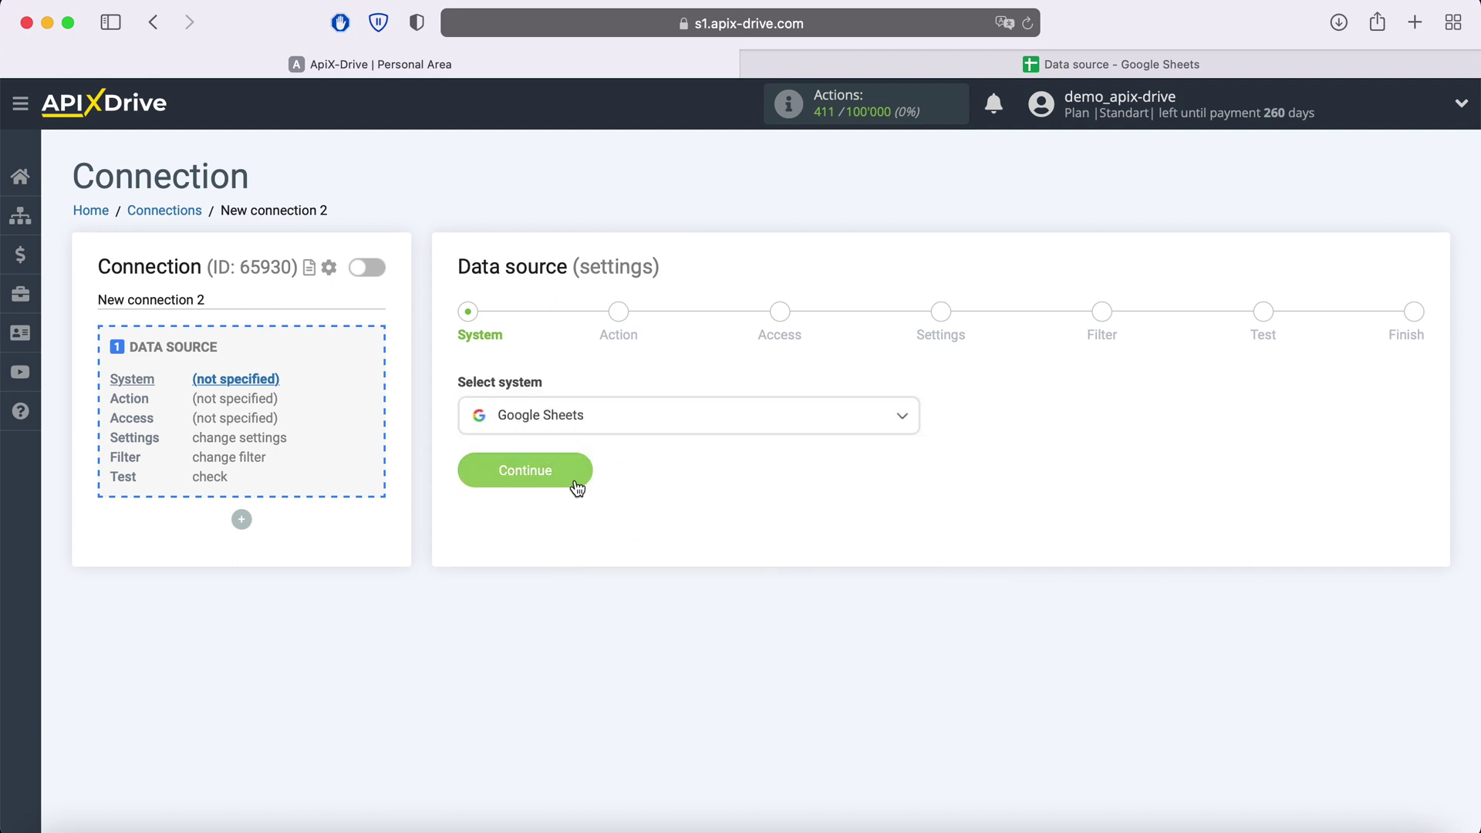
click(577, 479)
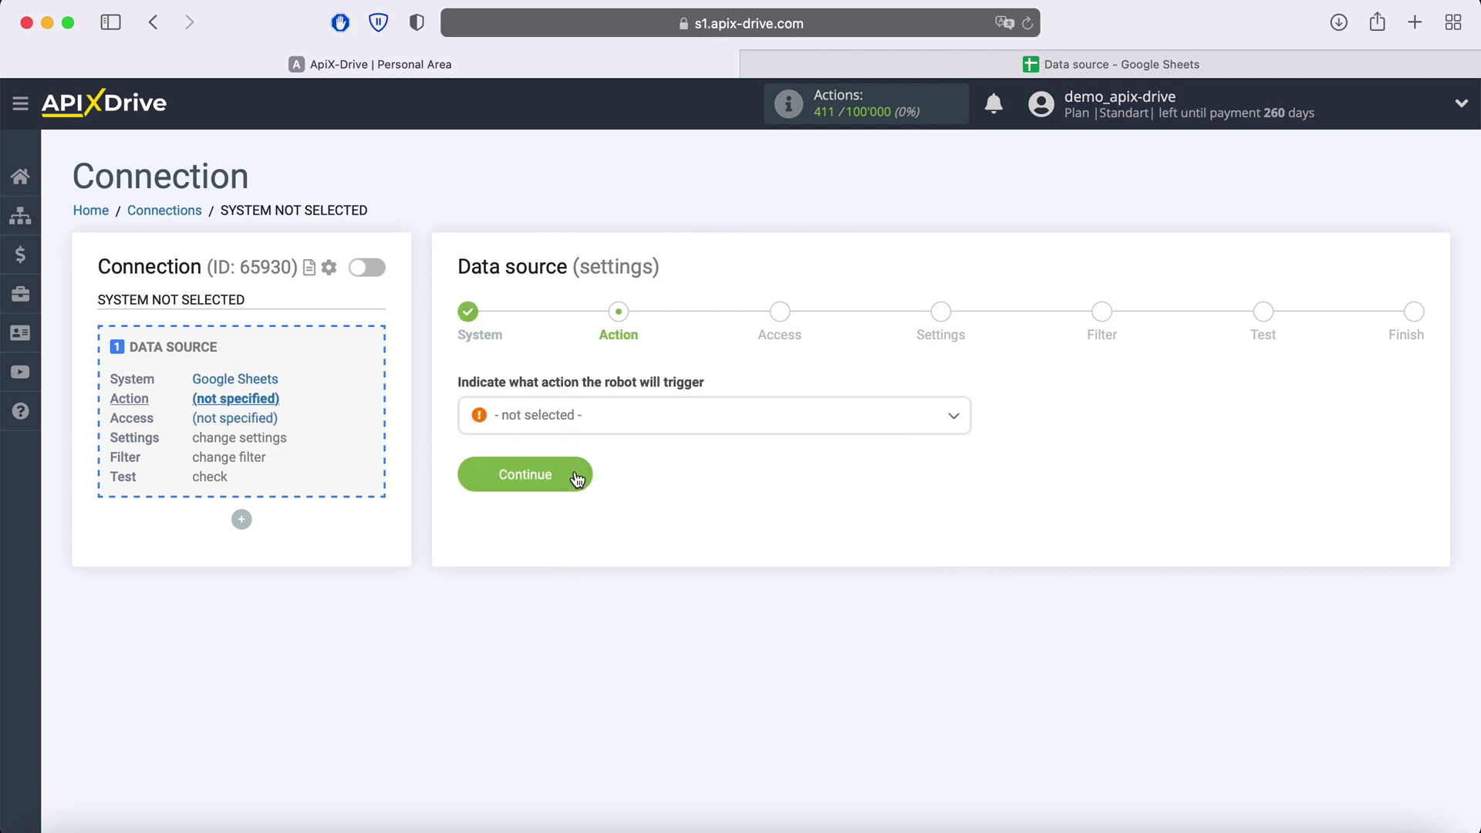
Choose the Get Rows (new) source action and continue to account access.
click(597, 418)
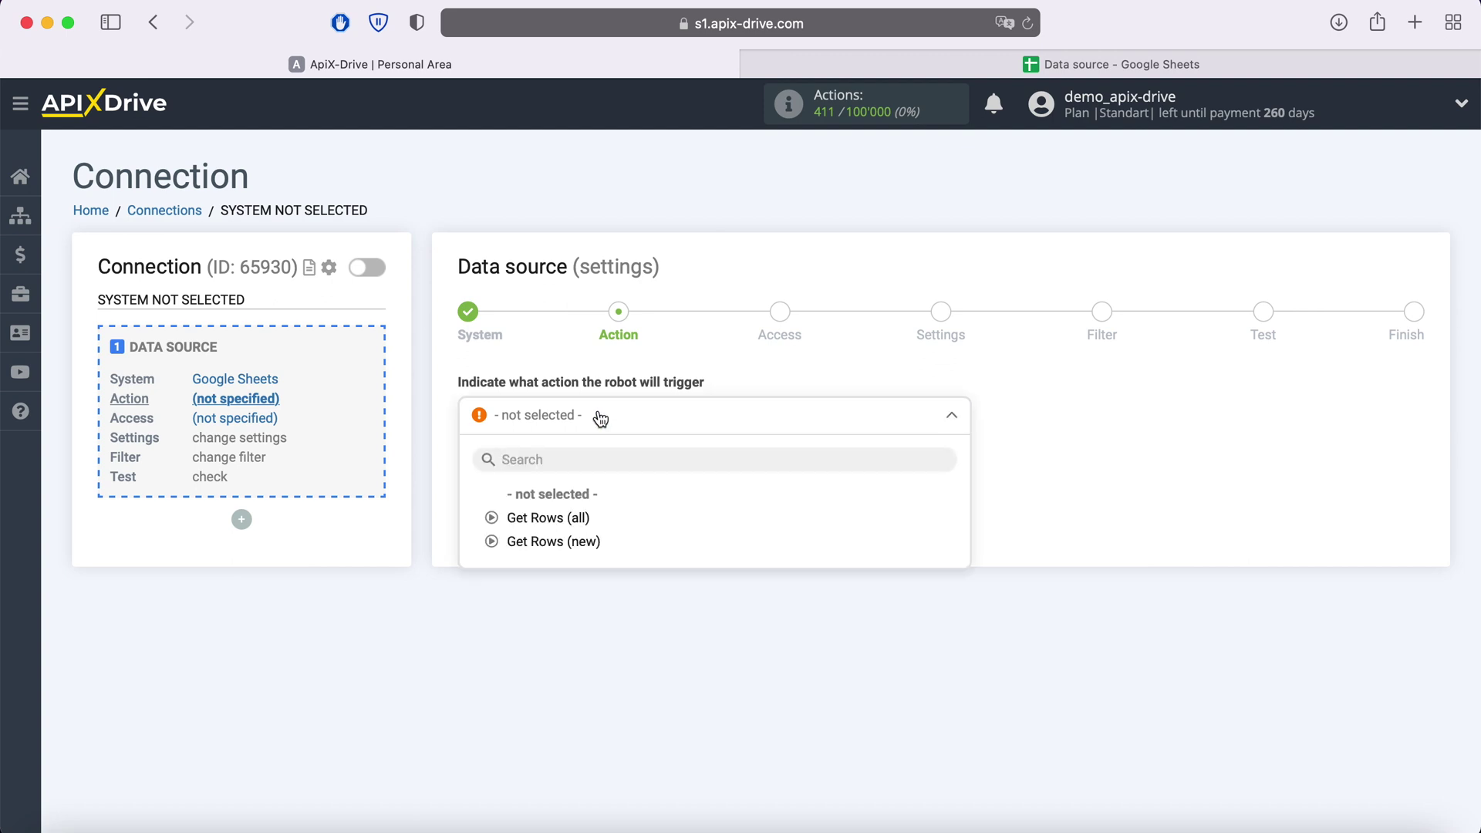
click(585, 541)
click(579, 477)
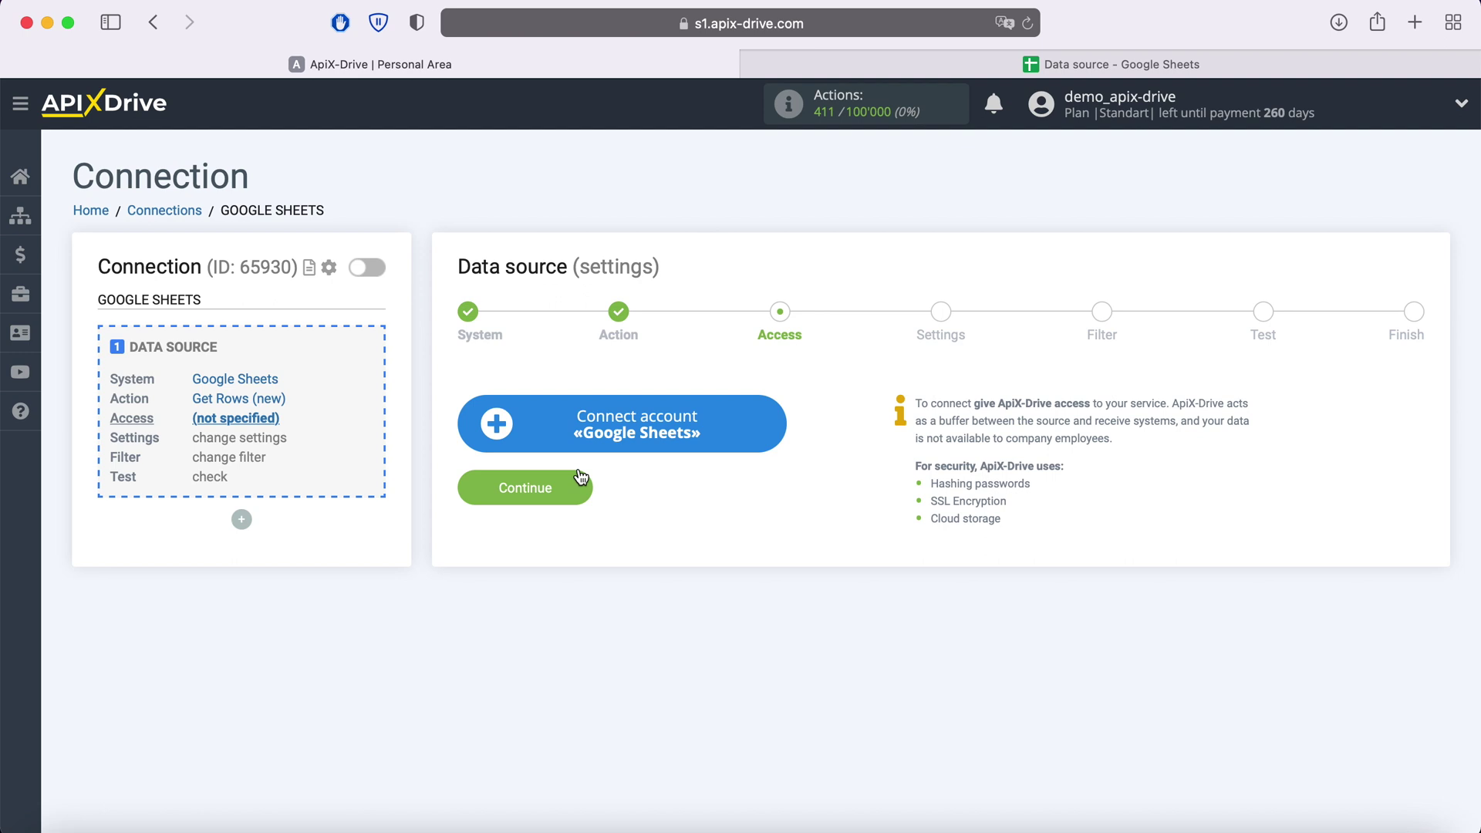
Sign in to Google with the saved email and password.
click(770, 424)
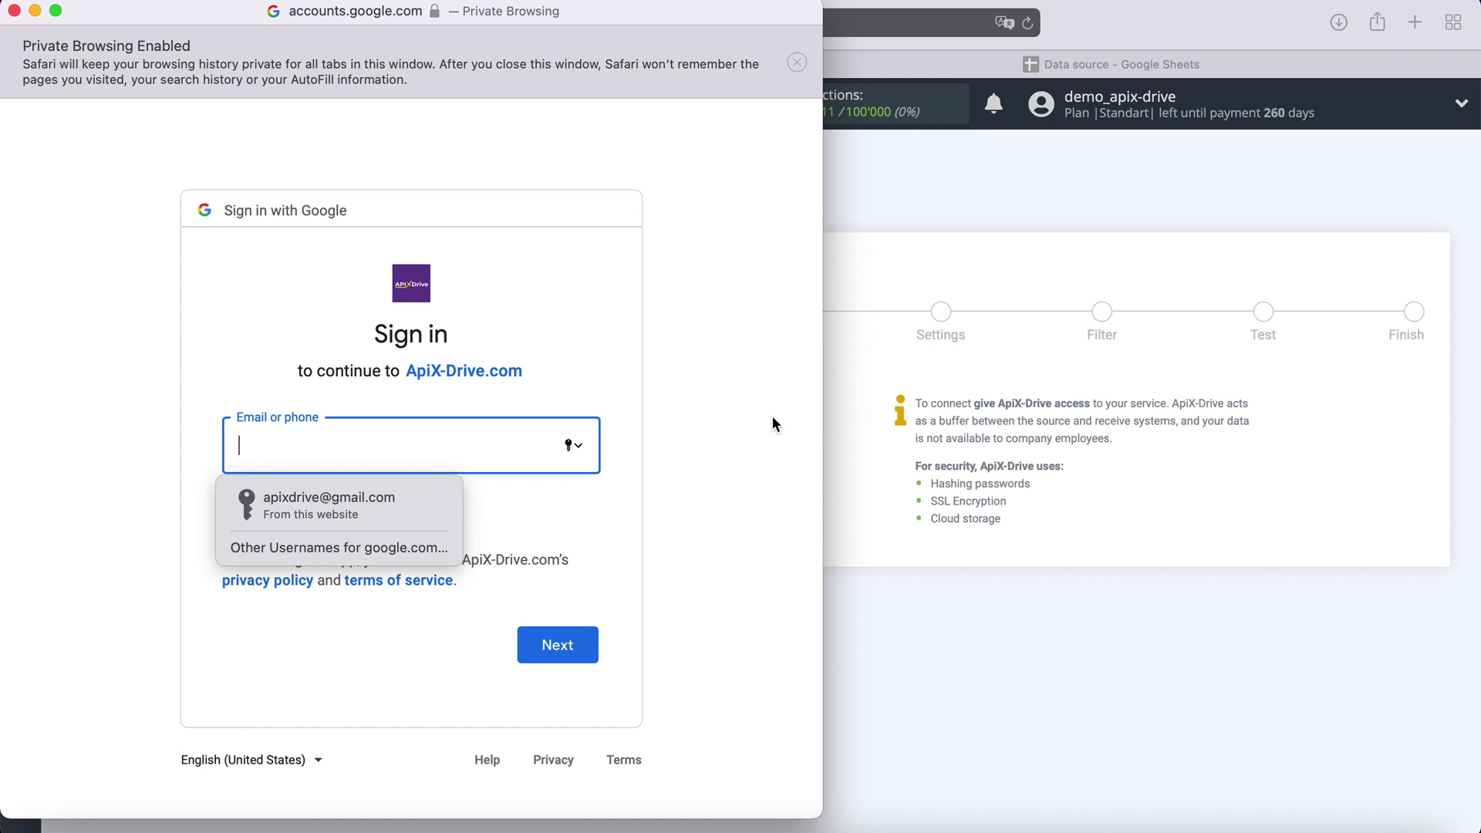
click(428, 521)
click(590, 650)
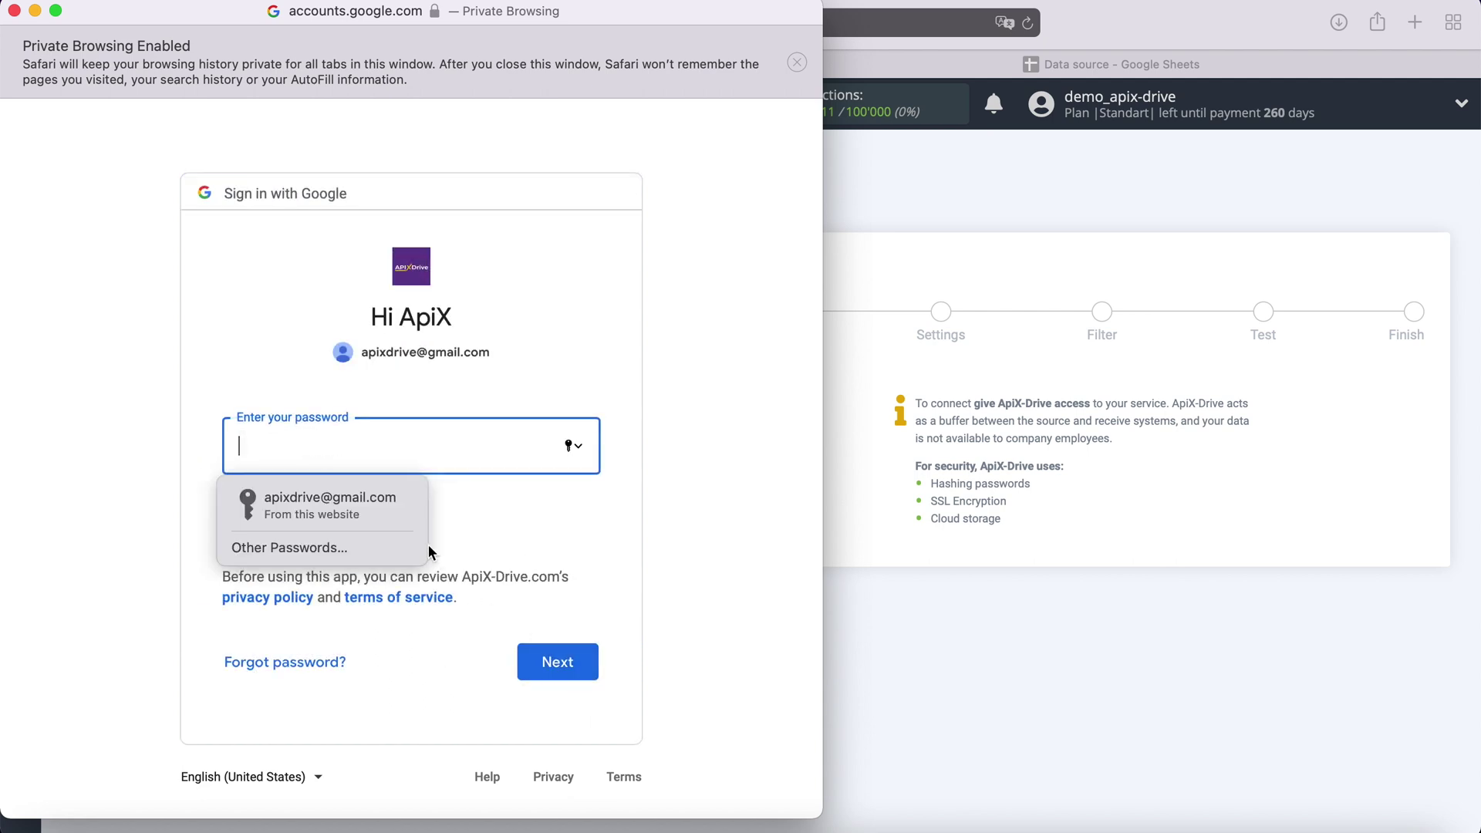
click(378, 509)
click(570, 660)
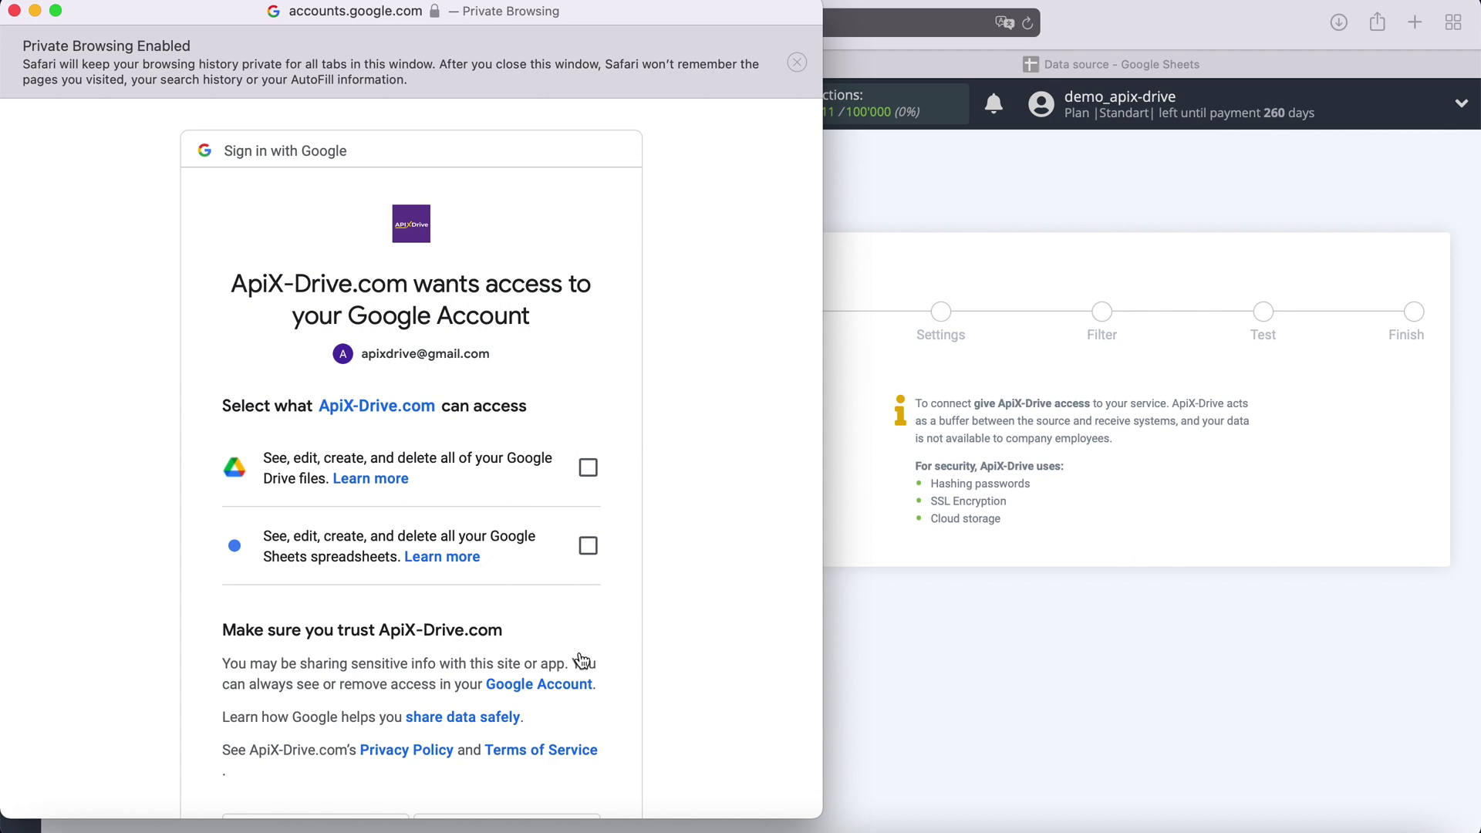
Grant ApiX-Drive access to Google Drive files and Sheets spreadsheets.
click(587, 467)
click(588, 545)
scroll(655, 560, down, 3)
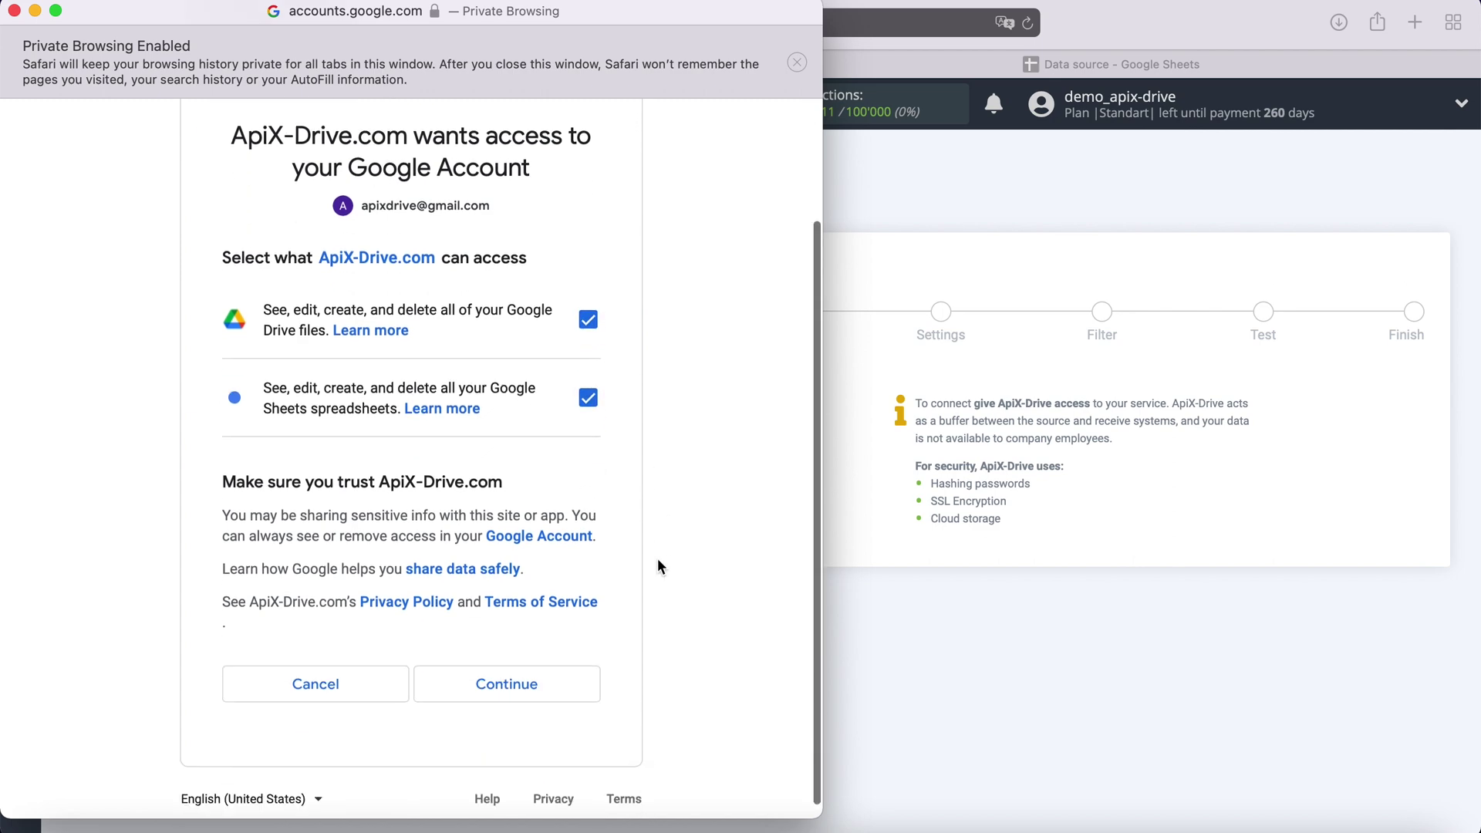
click(579, 667)
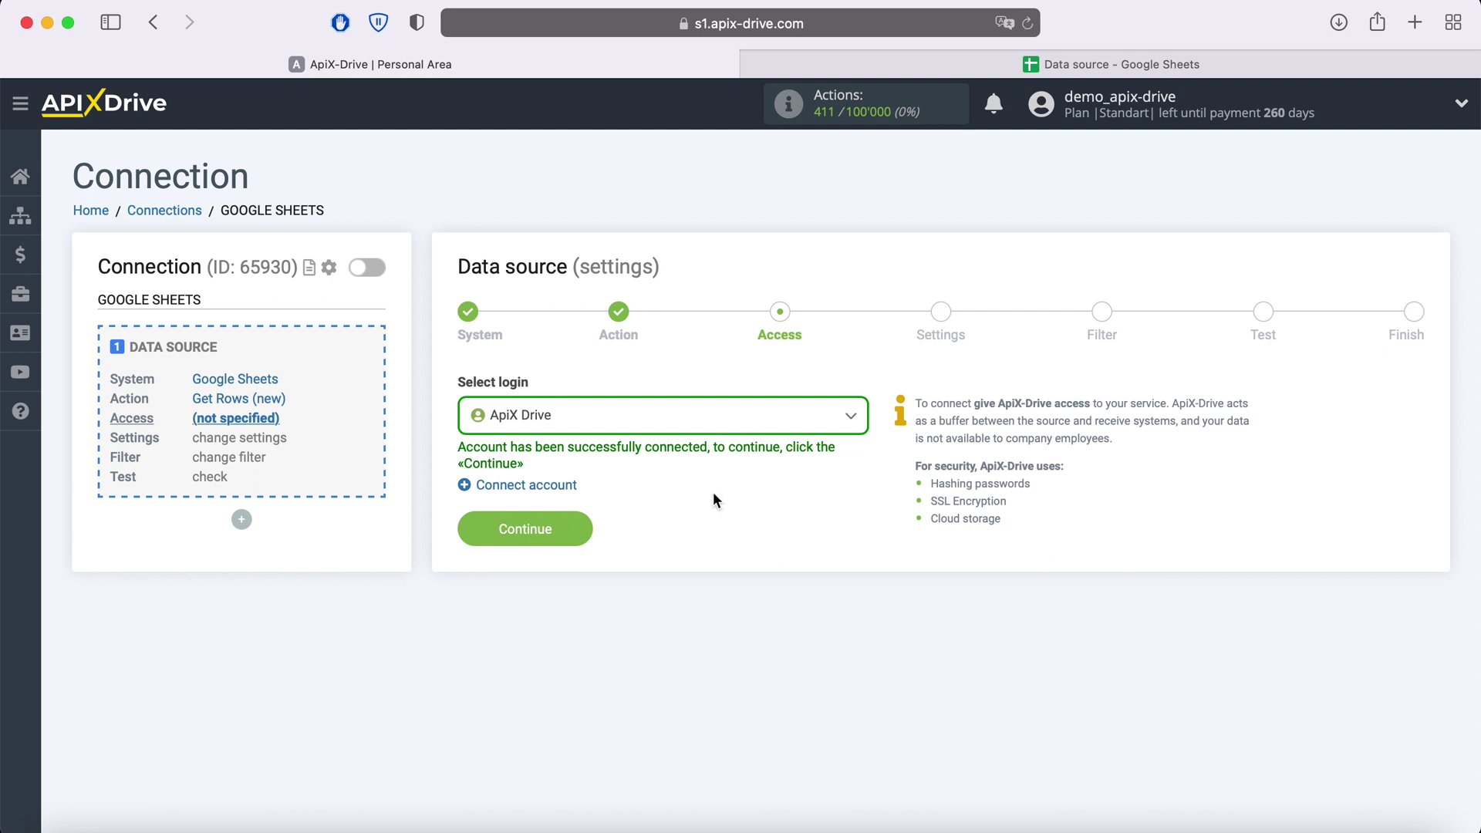
Use the ApiX Drive login and select the 'Data source' file and sheet.
click(710, 417)
click(548, 543)
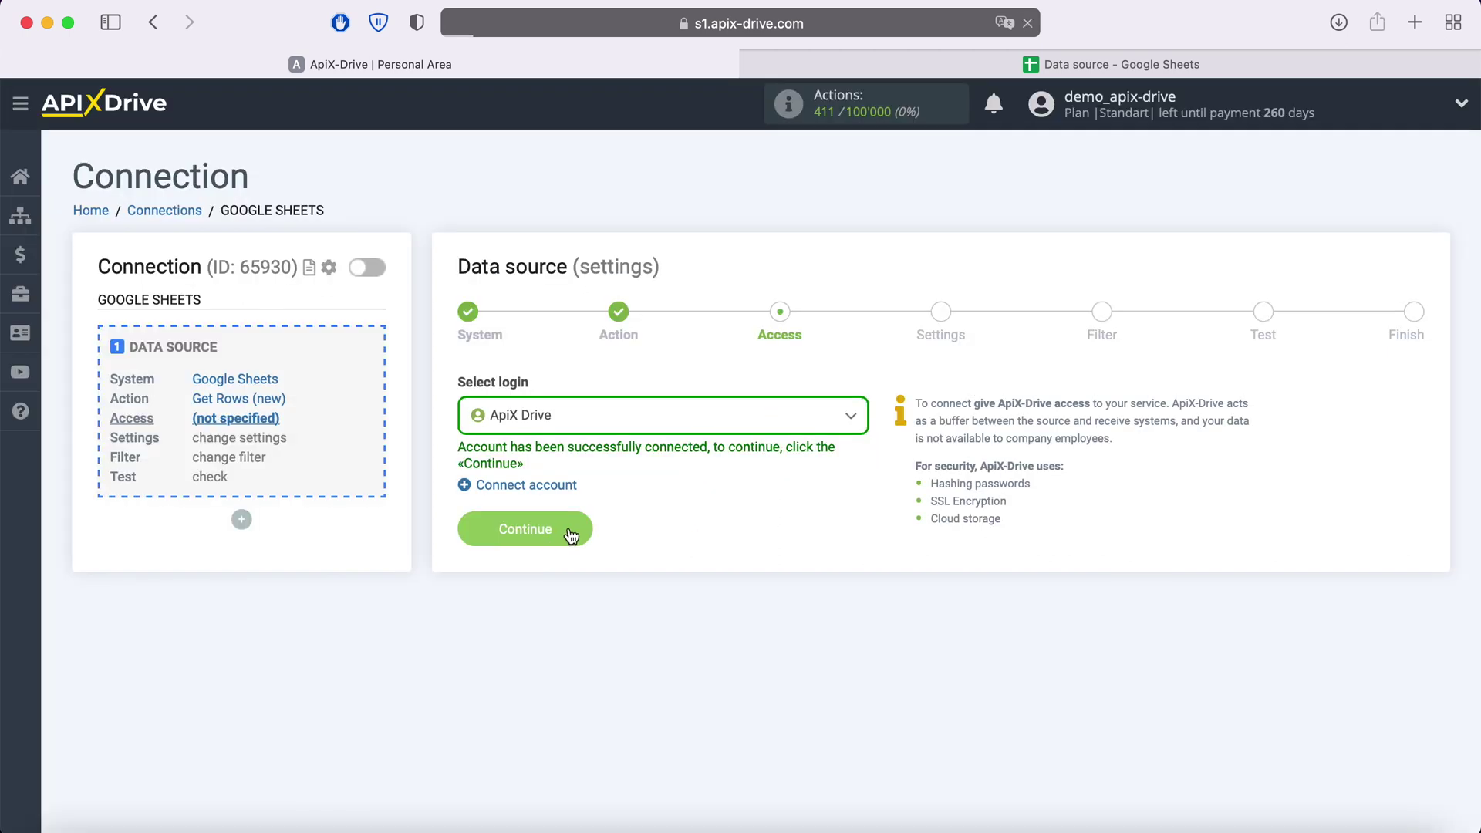
click(569, 529)
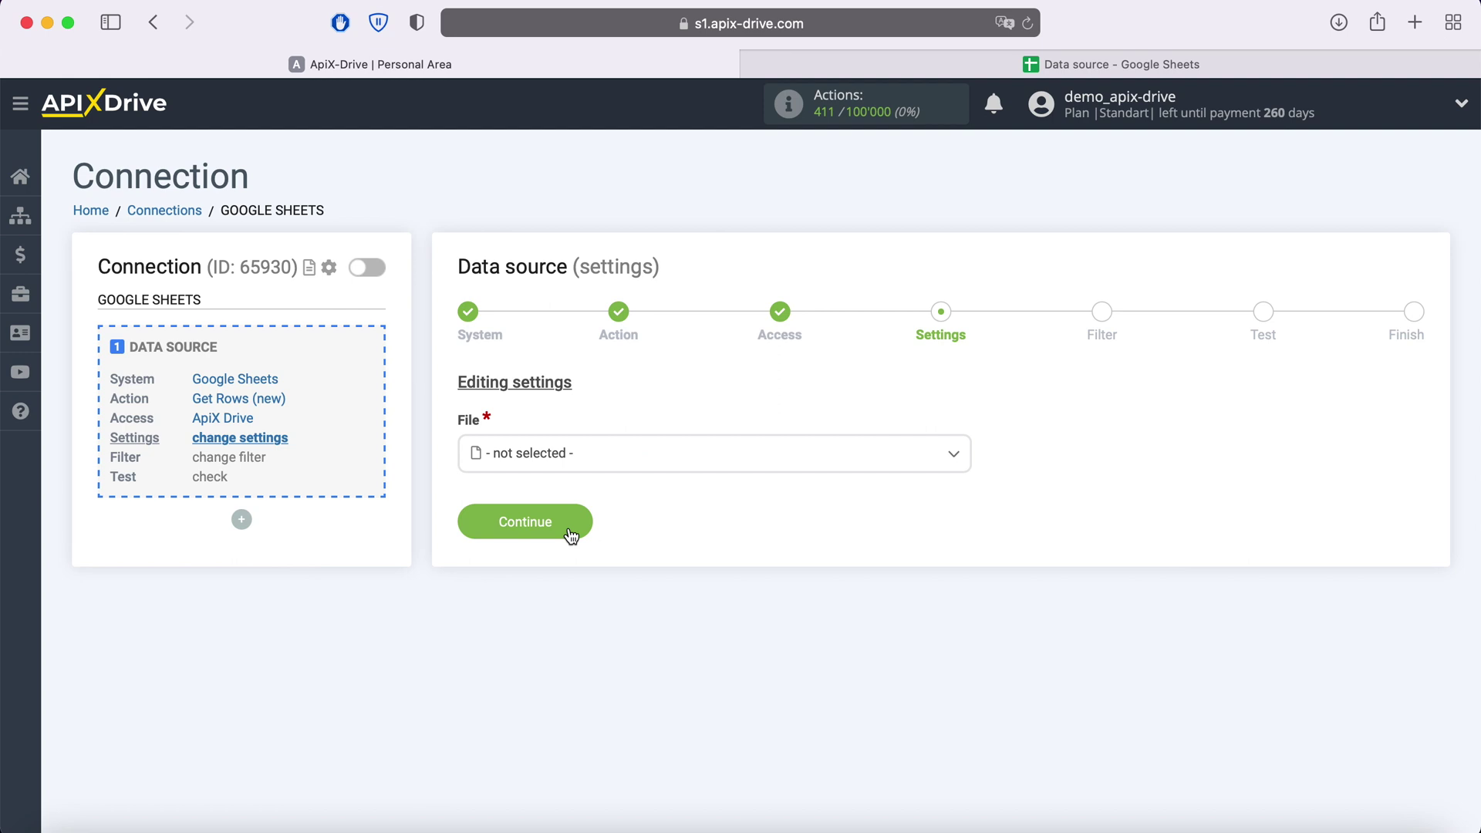
click(552, 452)
click(536, 584)
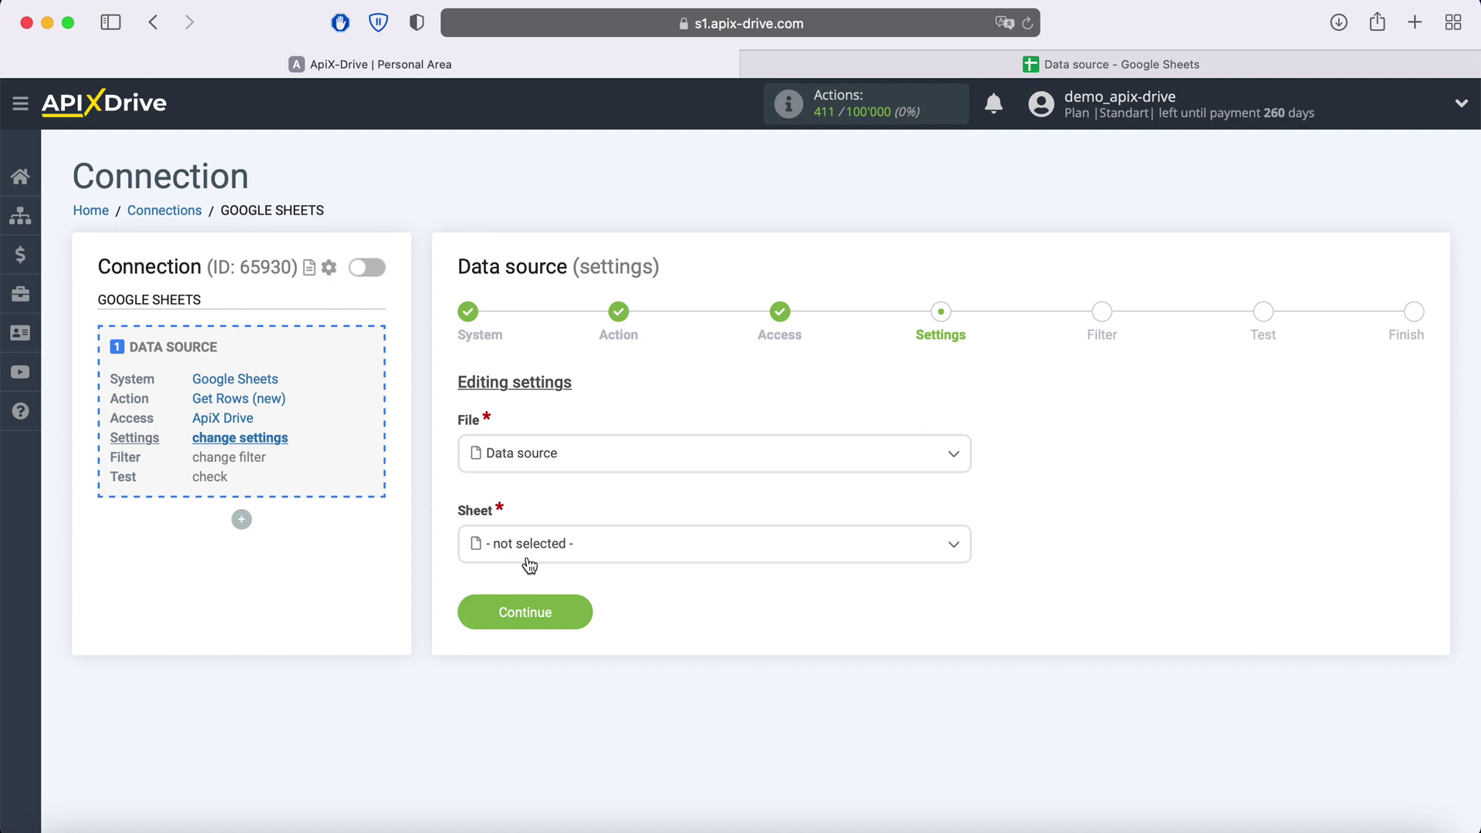
click(539, 650)
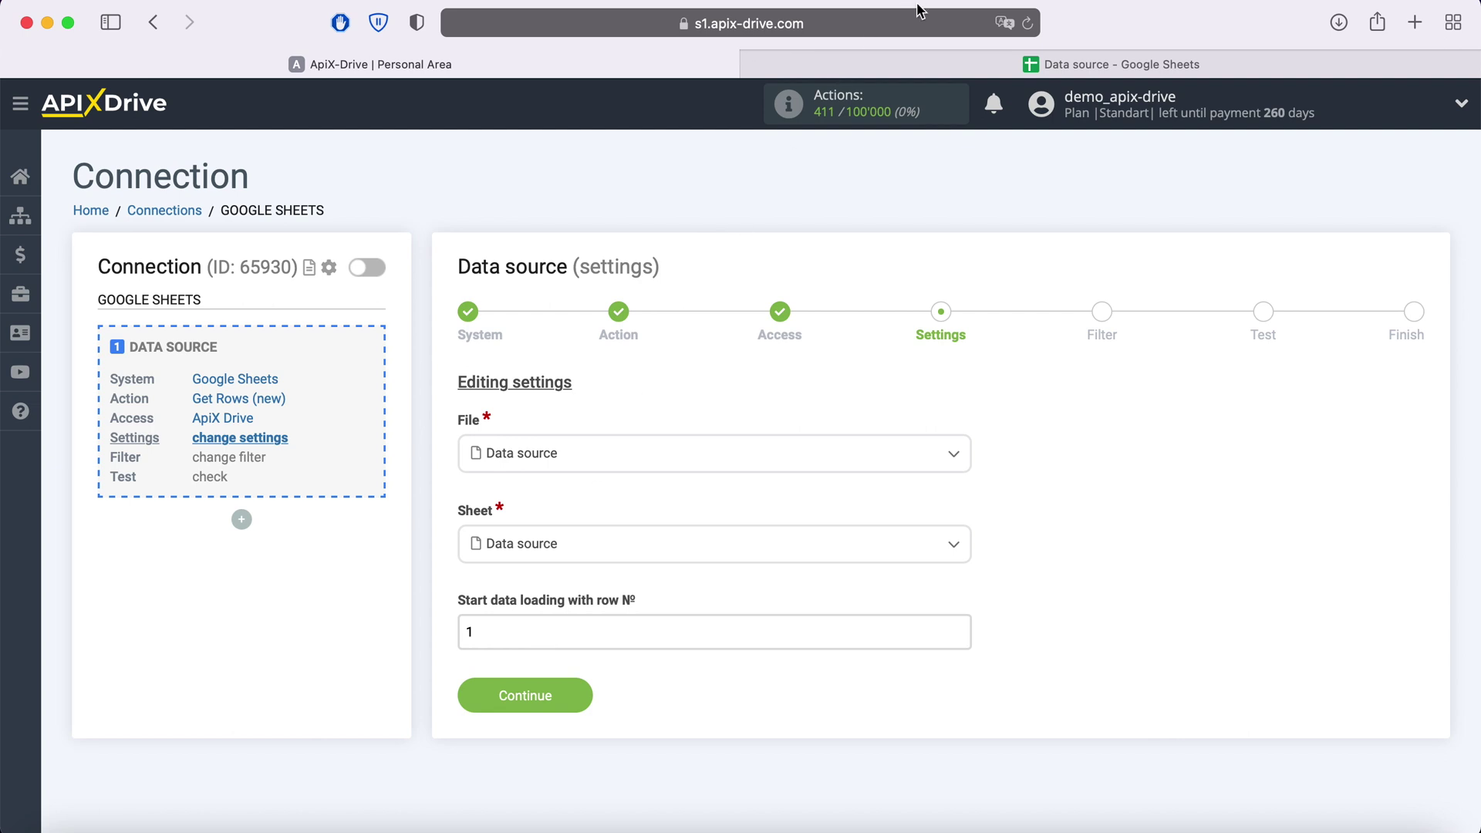
Check the sheet's existing rows, edit the starting row, and save the source settings.
click(928, 60)
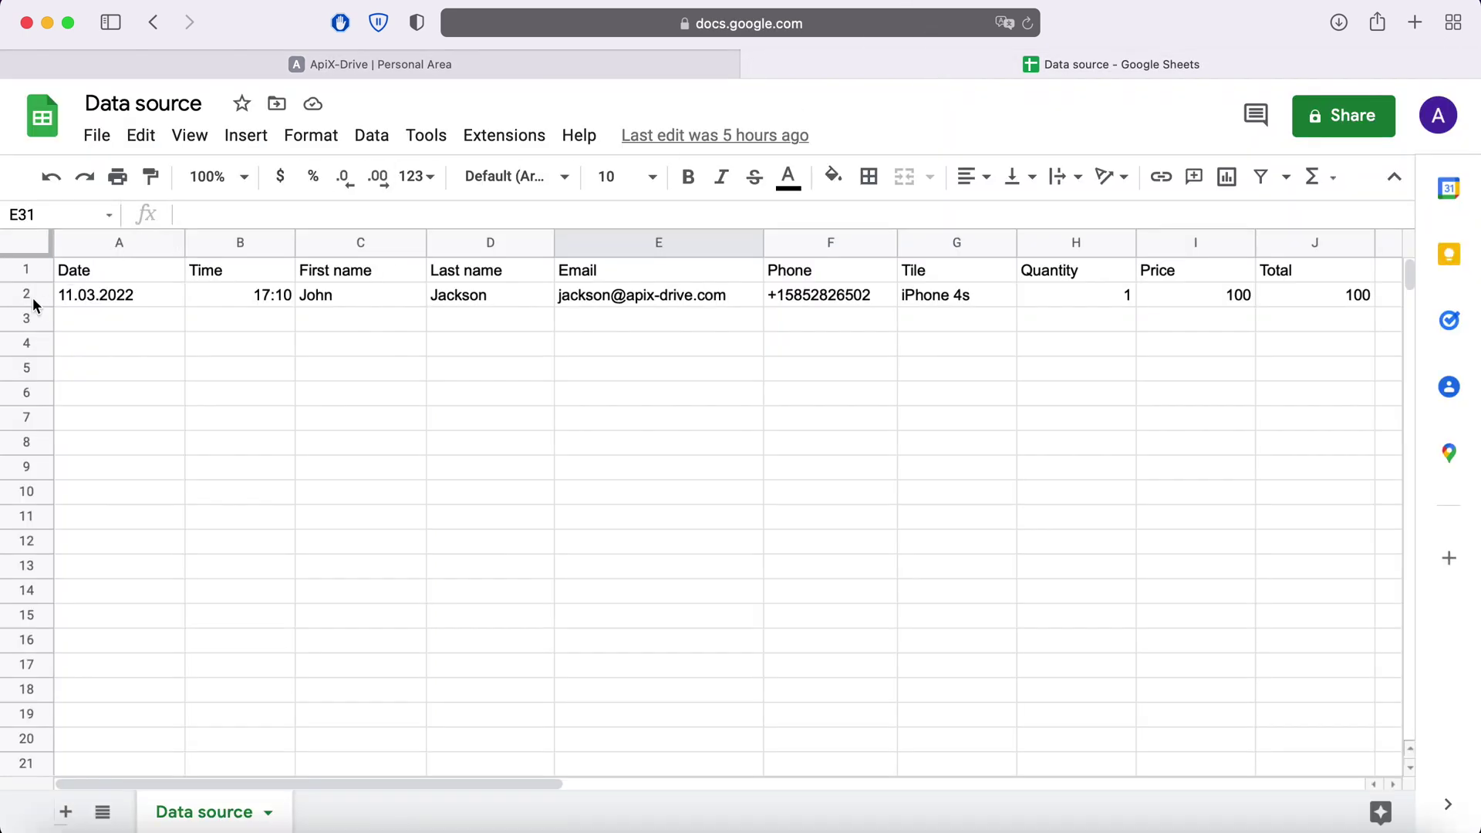
click(362, 65)
click(497, 634)
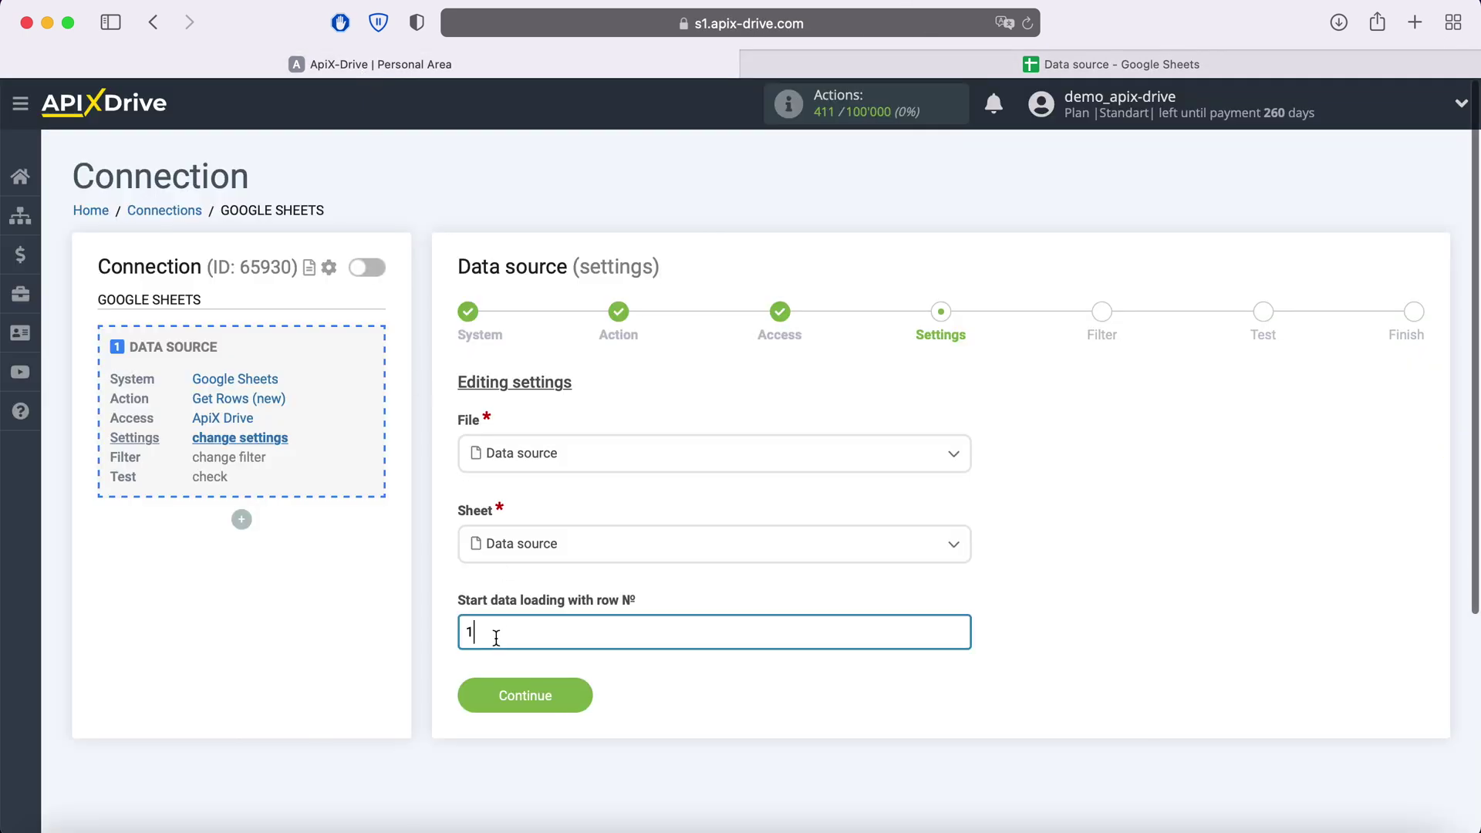
key(BackSpace)
text(2)
click(578, 697)
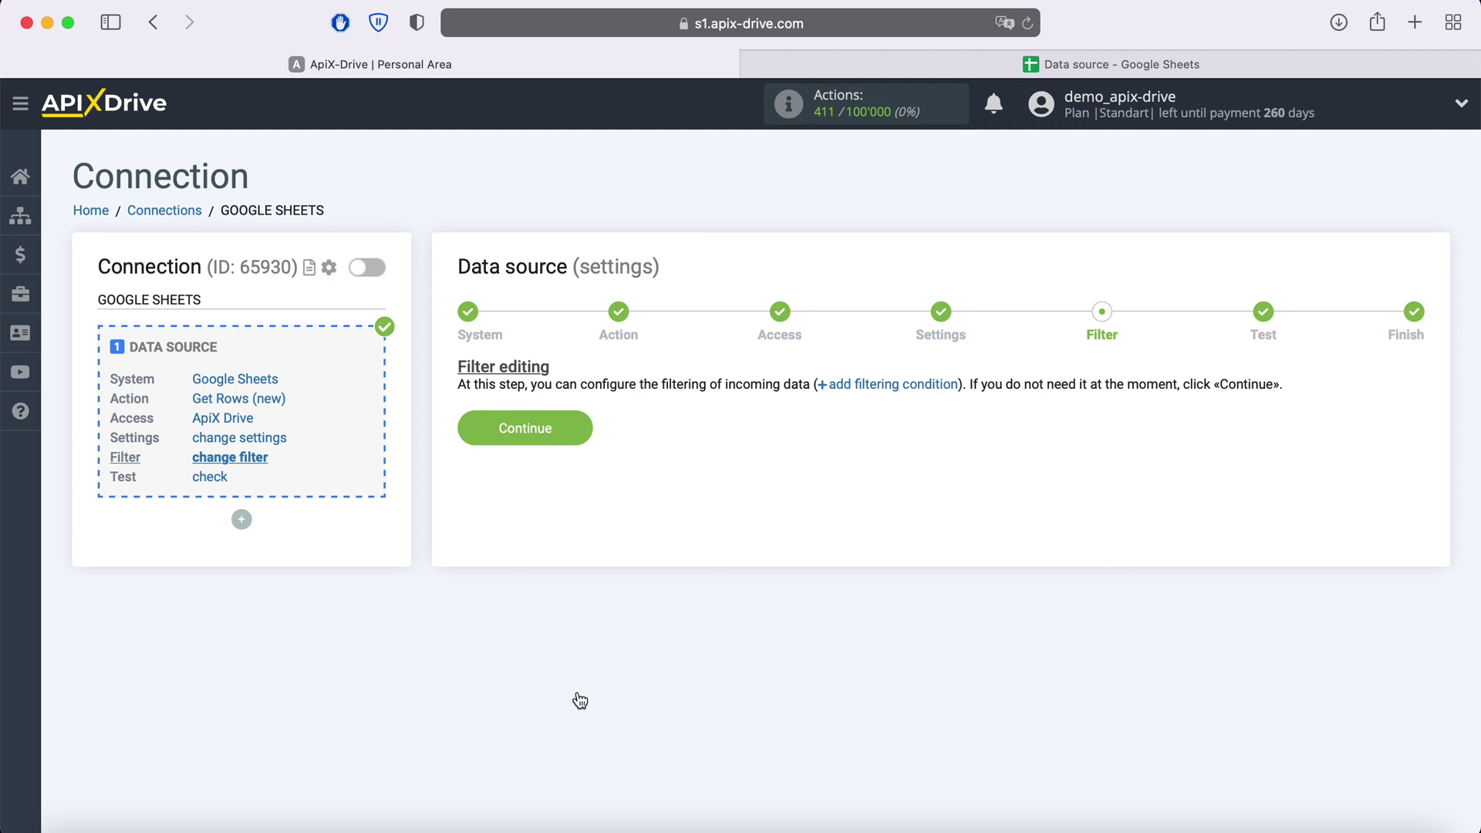
Skip filtering and accept the loaded sample row to finish the Google Sheets source.
click(577, 430)
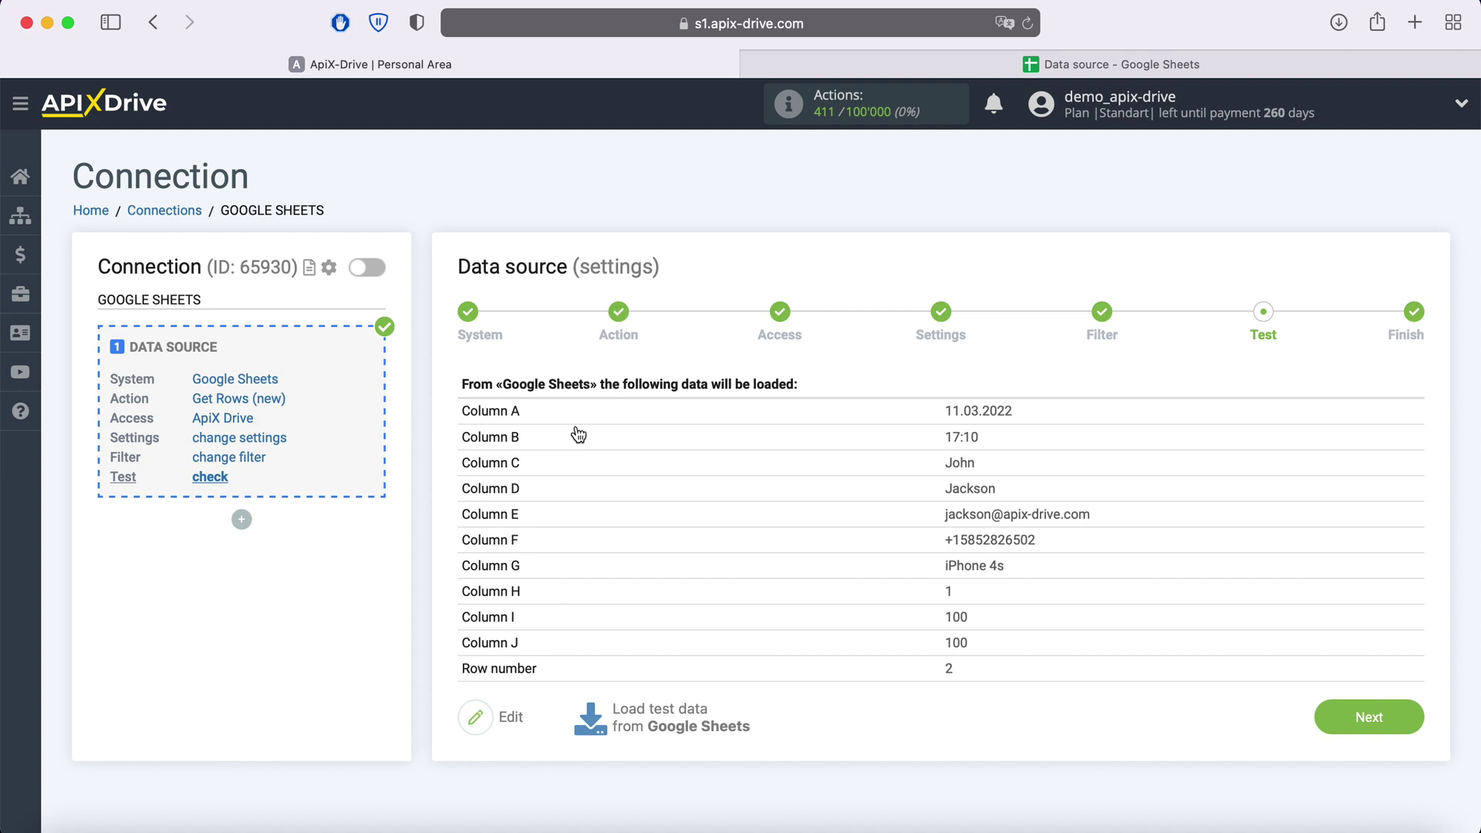
click(1369, 717)
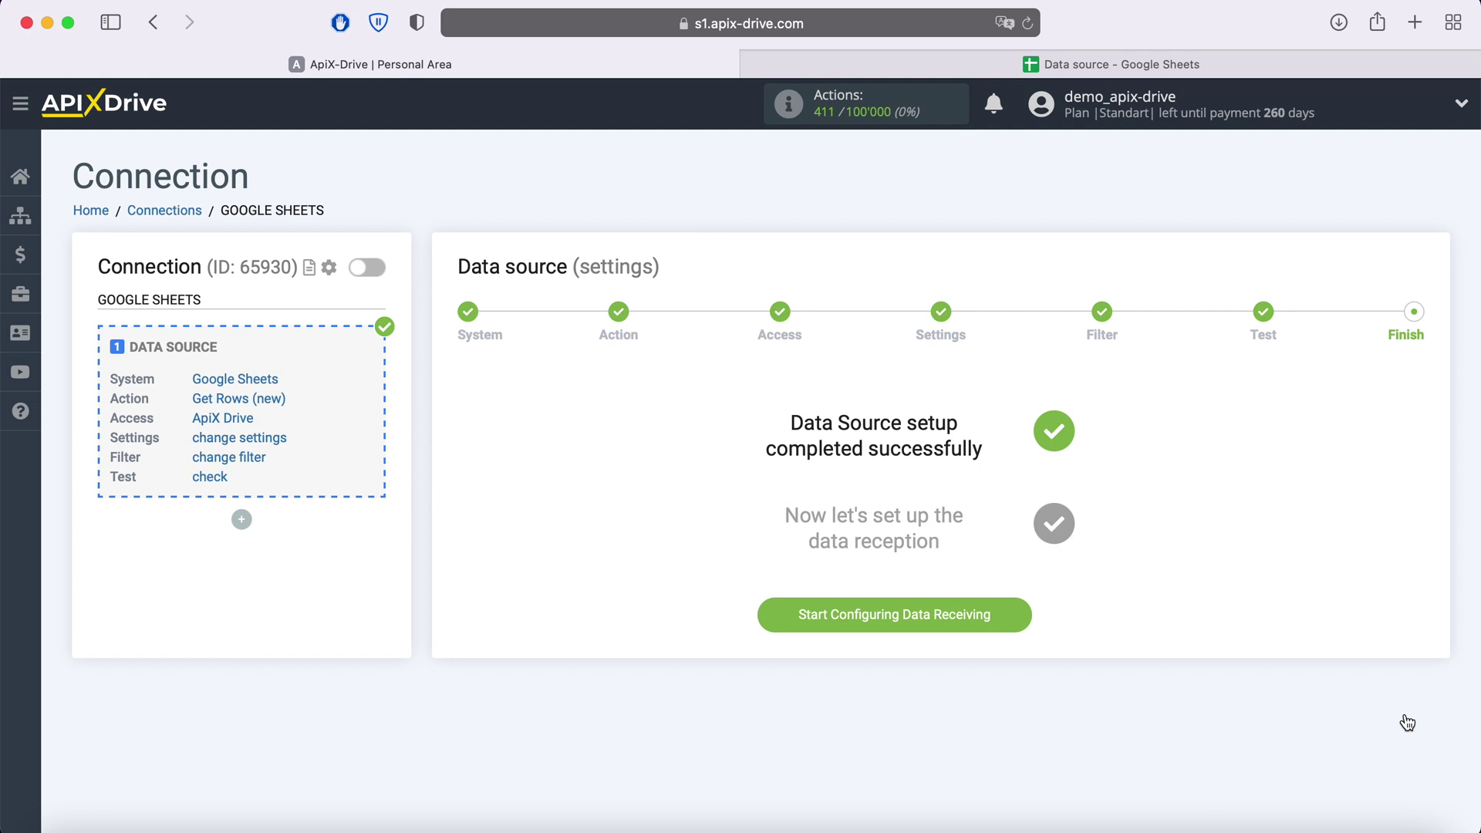
Set Telegram as the data destination system.
click(1020, 610)
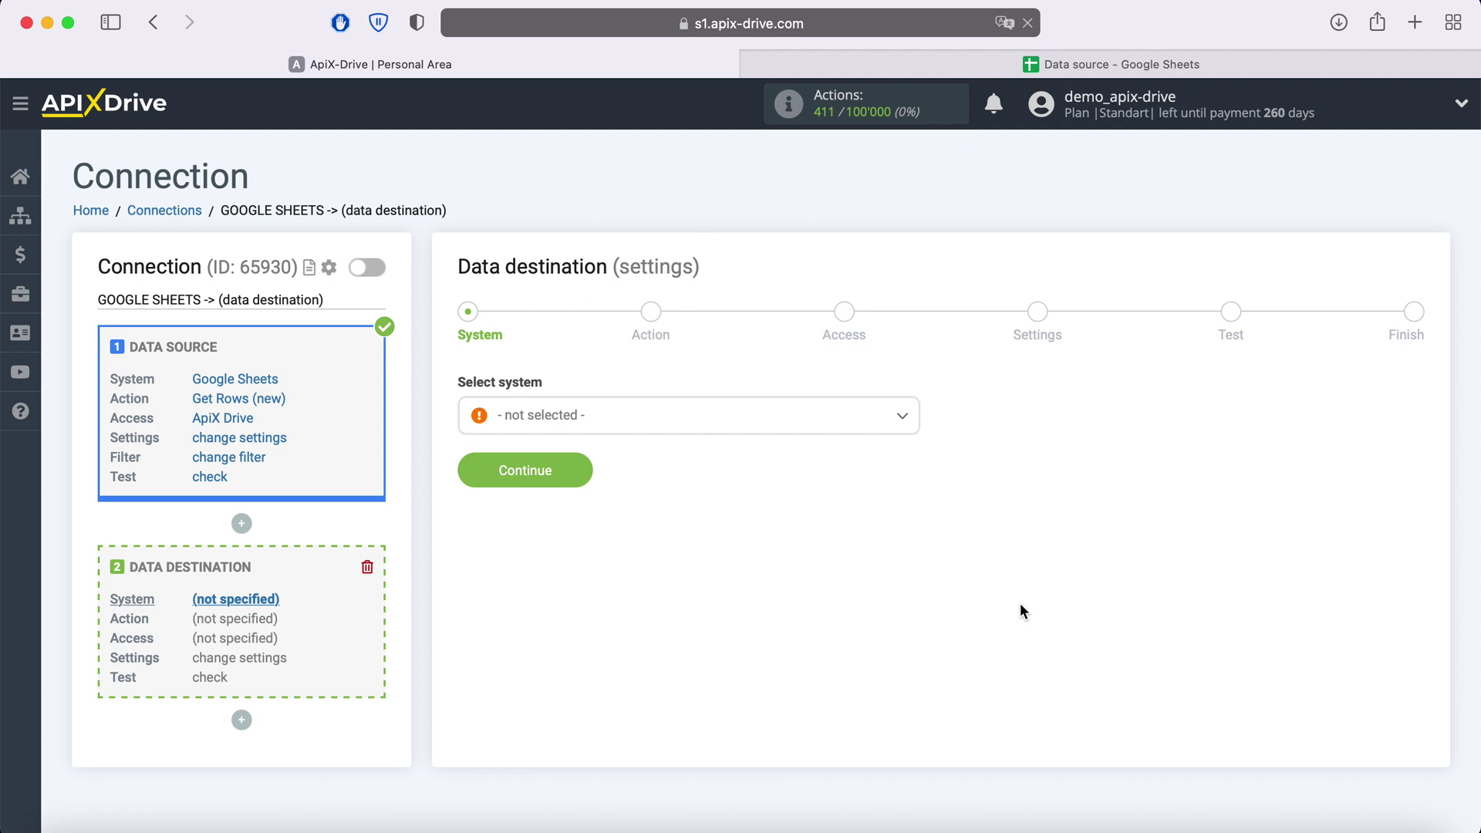
click(820, 417)
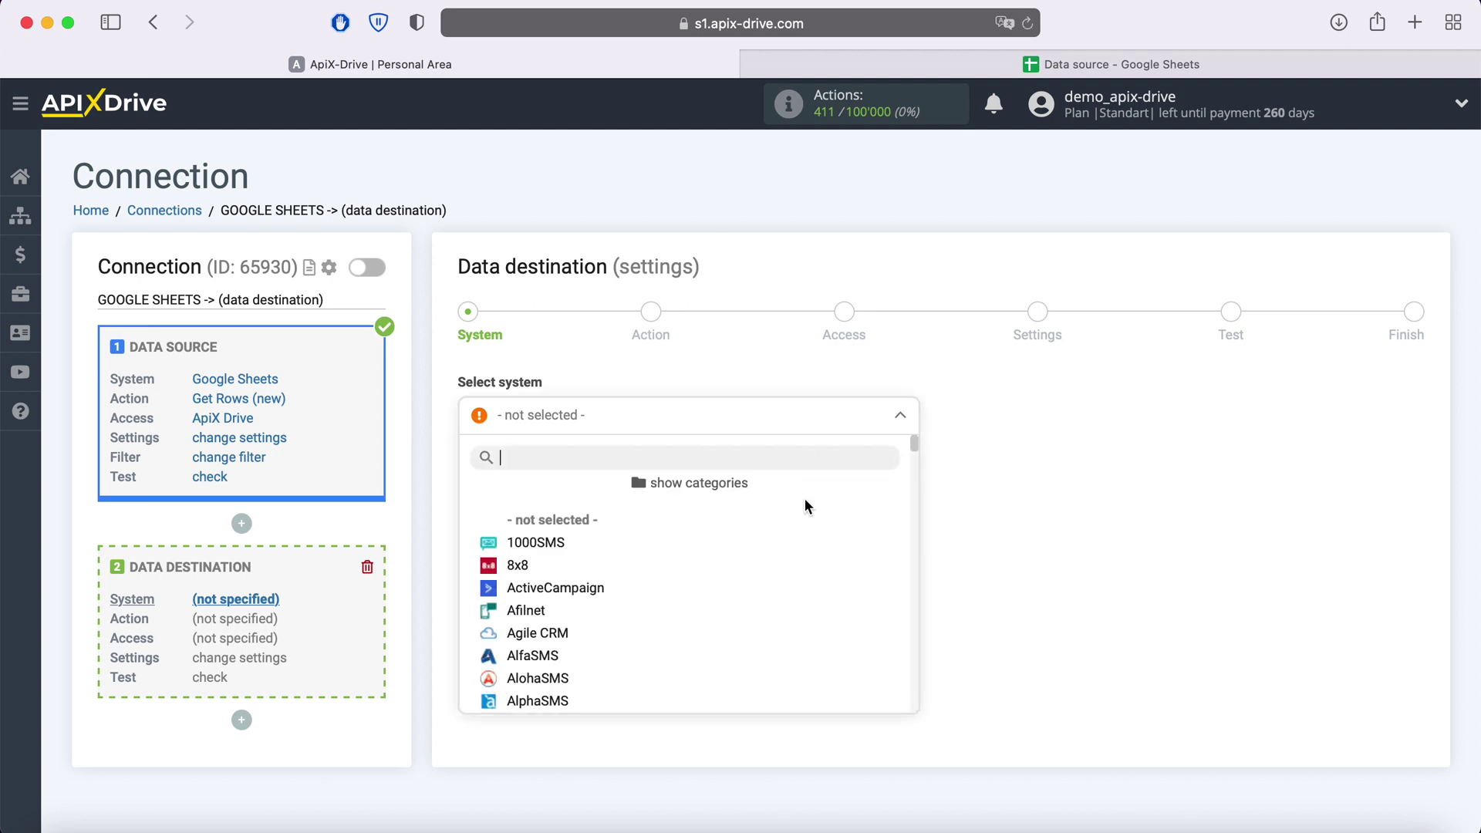
scroll(803, 505, down, 3)
scroll(804, 540, down, 5)
scroll(811, 543, down, 5)
scroll(810, 543, down, 5)
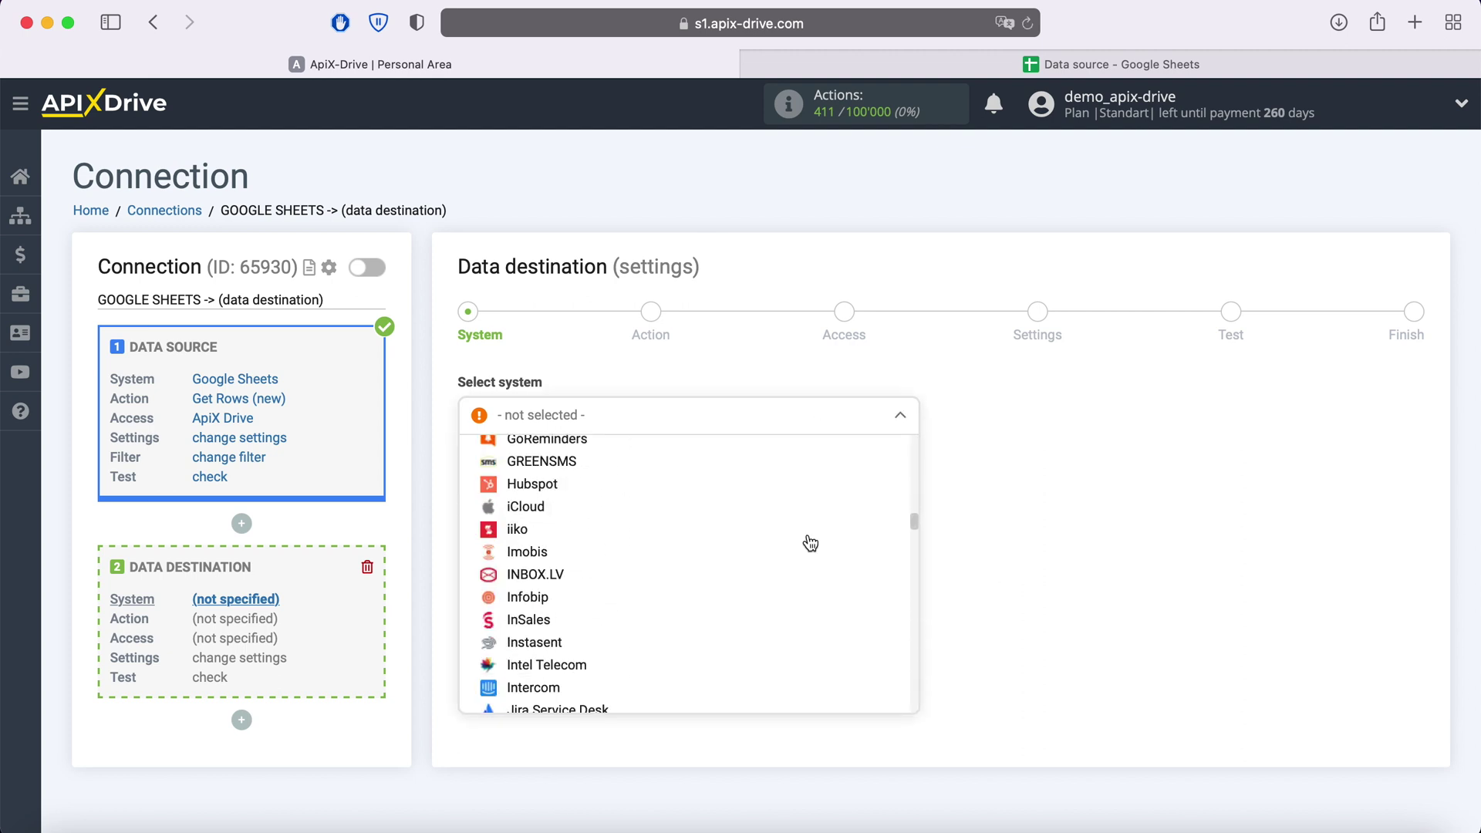
scroll(811, 542, down, 5)
scroll(809, 543, down, 3)
scroll(810, 542, down, 5)
scroll(810, 542, down, 5)
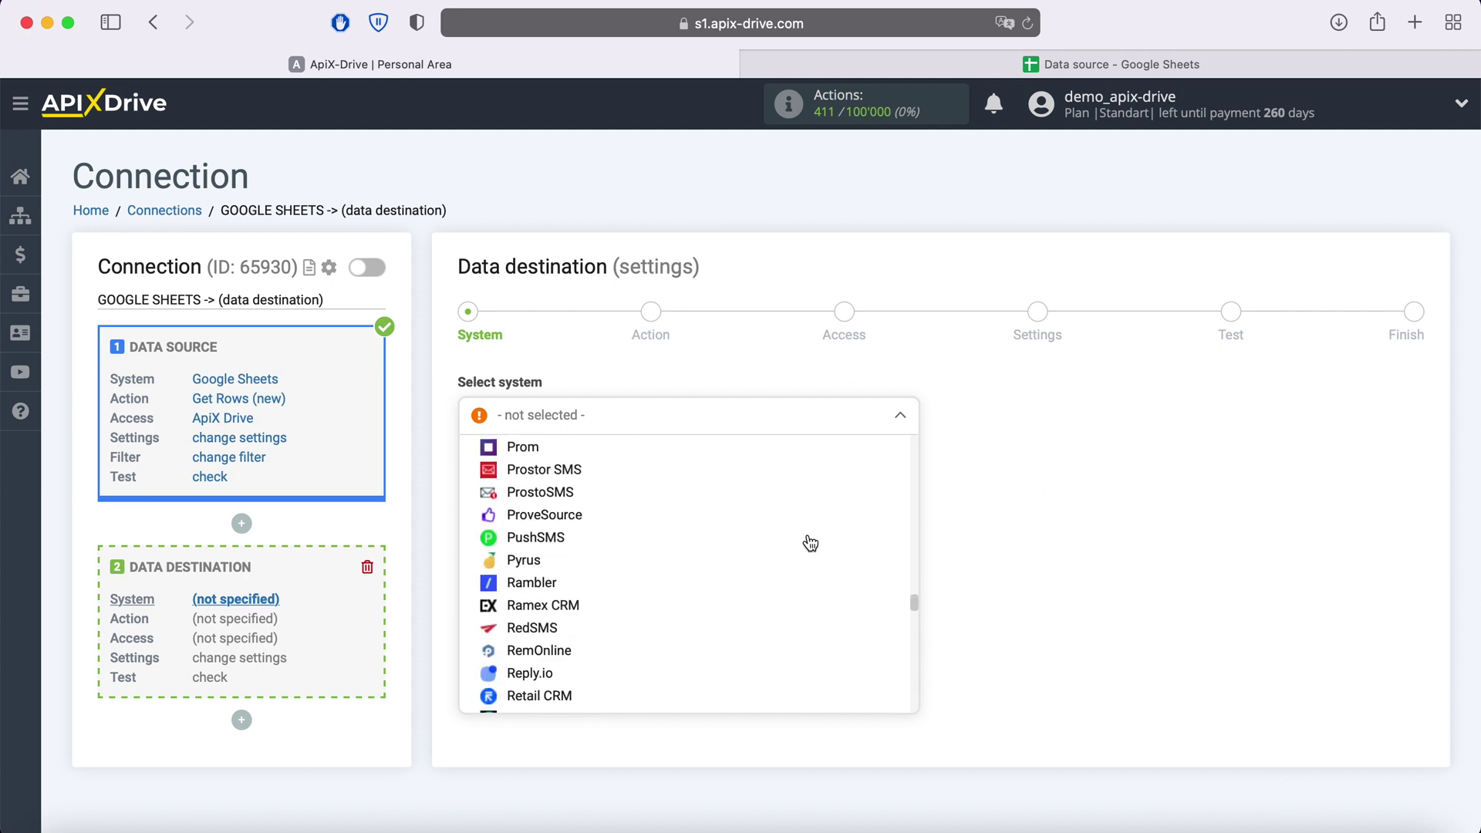
scroll(809, 543, down, 5)
scroll(810, 543, down, 3)
scroll(810, 542, down, 5)
scroll(809, 542, down, 5)
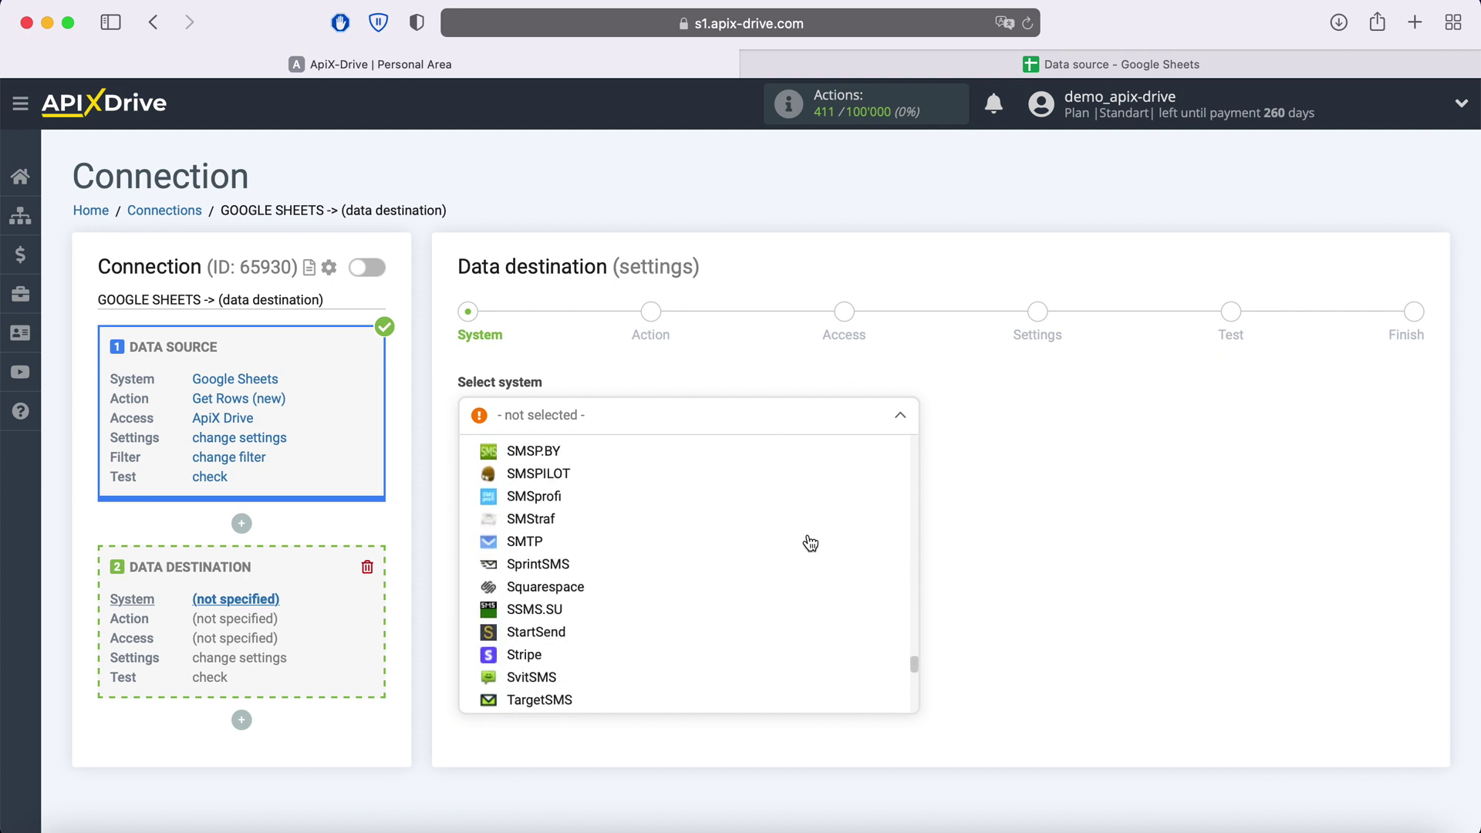
scroll(810, 542, down, 3)
scroll(562, 509, up, 1)
click(562, 509)
click(580, 475)
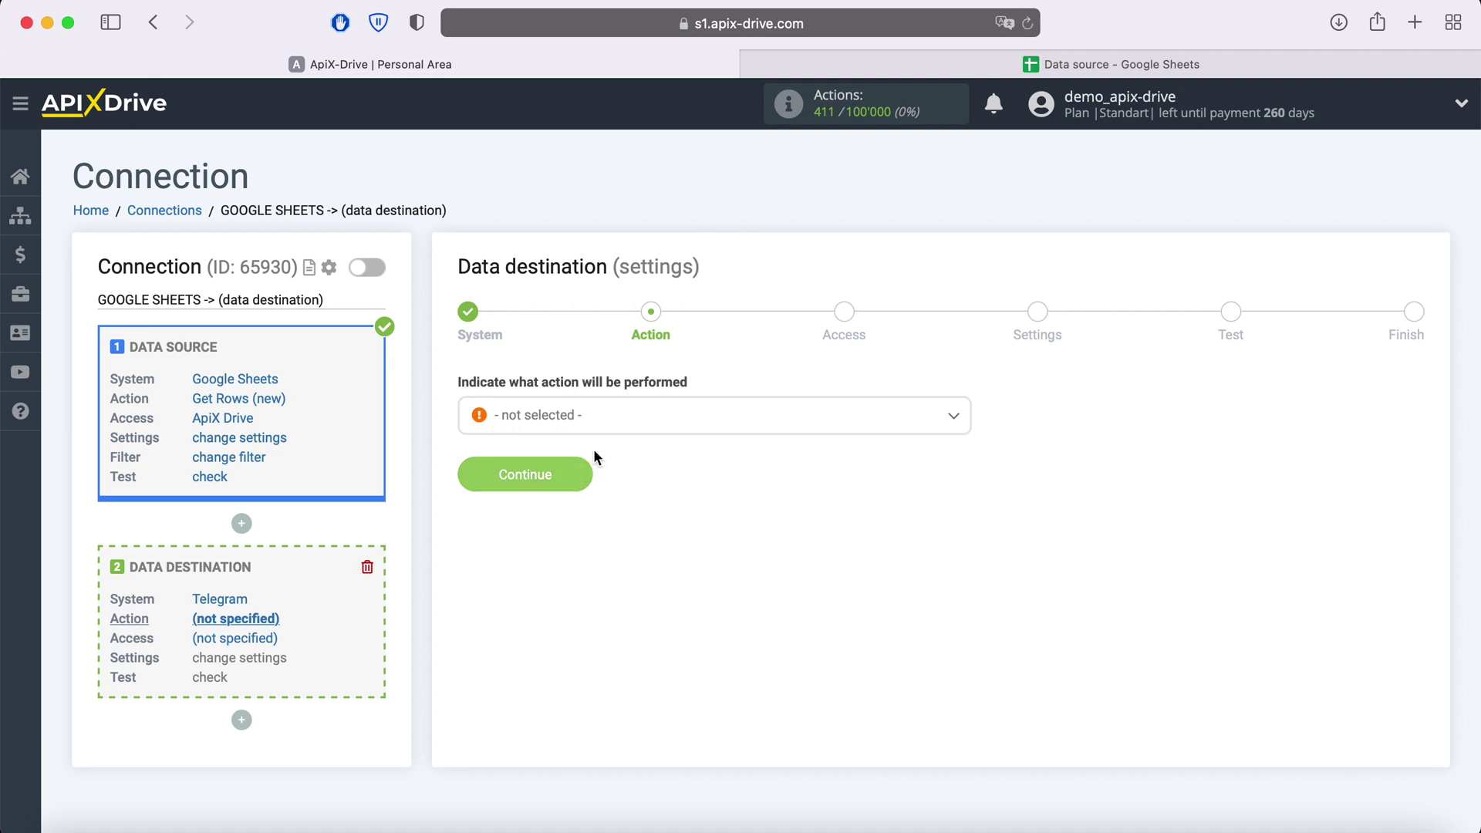
Choose the Send Message action and continue to account access.
click(608, 427)
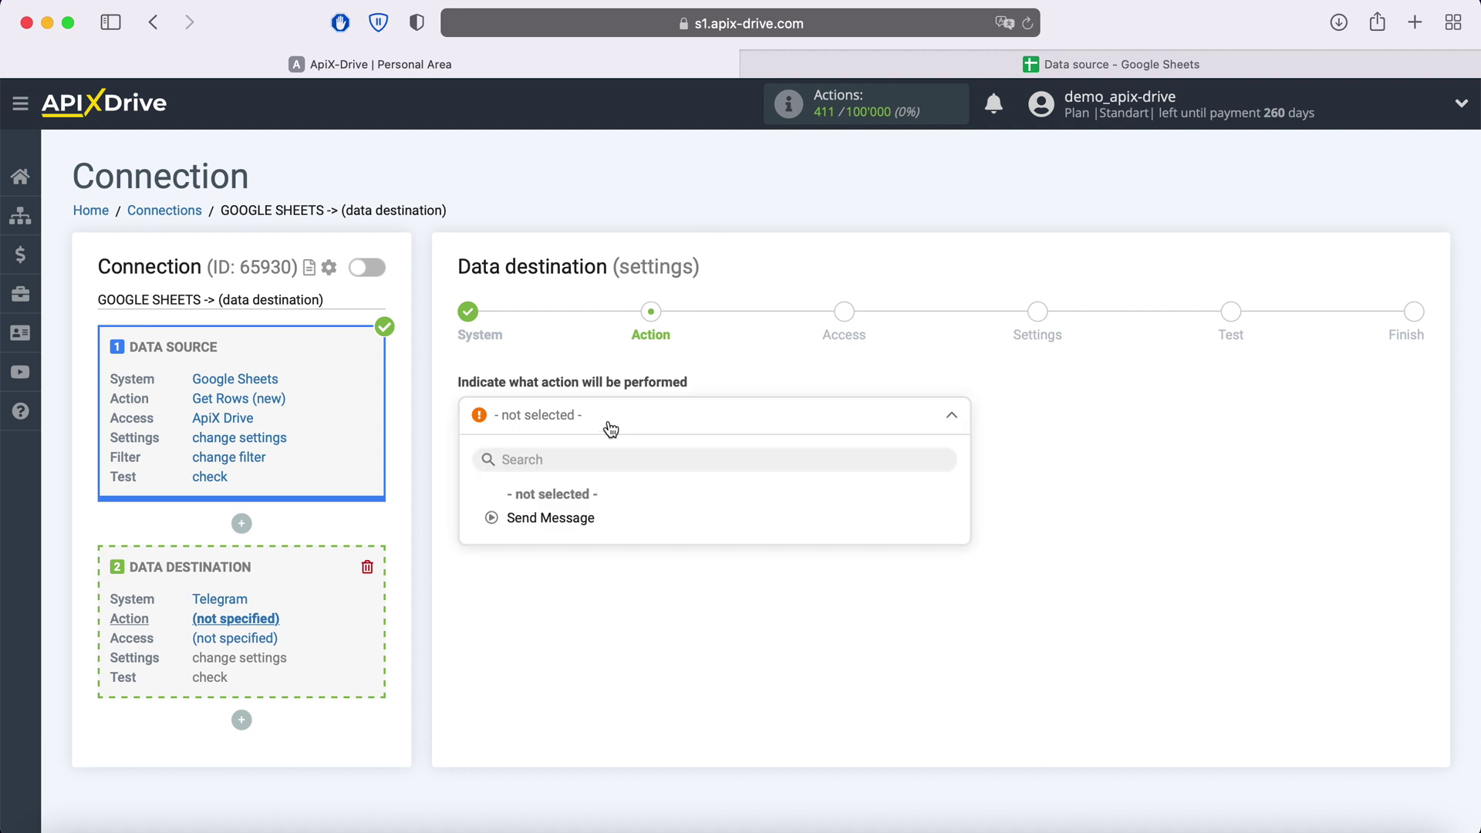
click(575, 523)
click(579, 474)
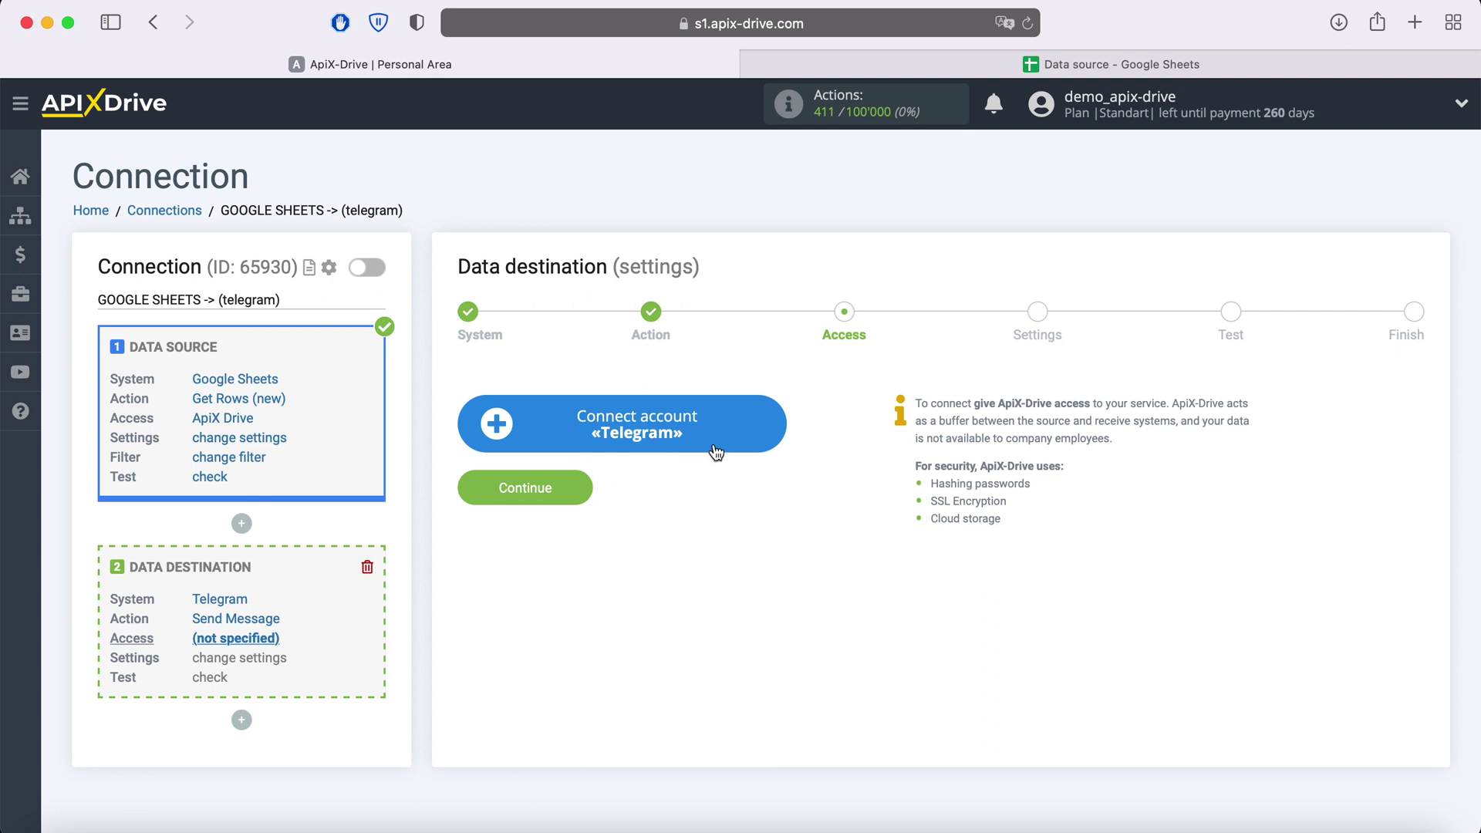
Save a new Telegram account with the default name.
click(764, 436)
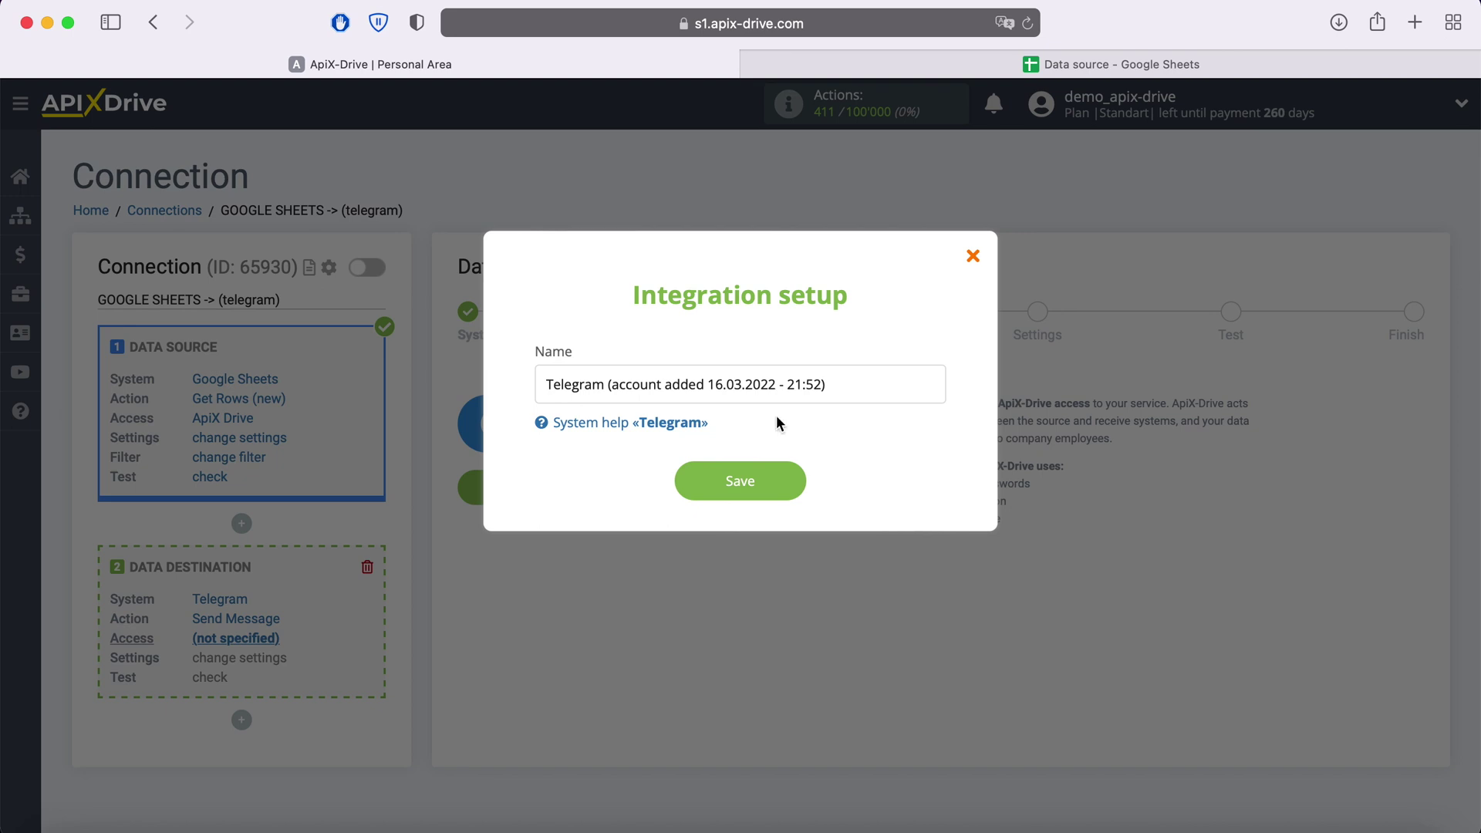
drag(843, 390, 538, 386)
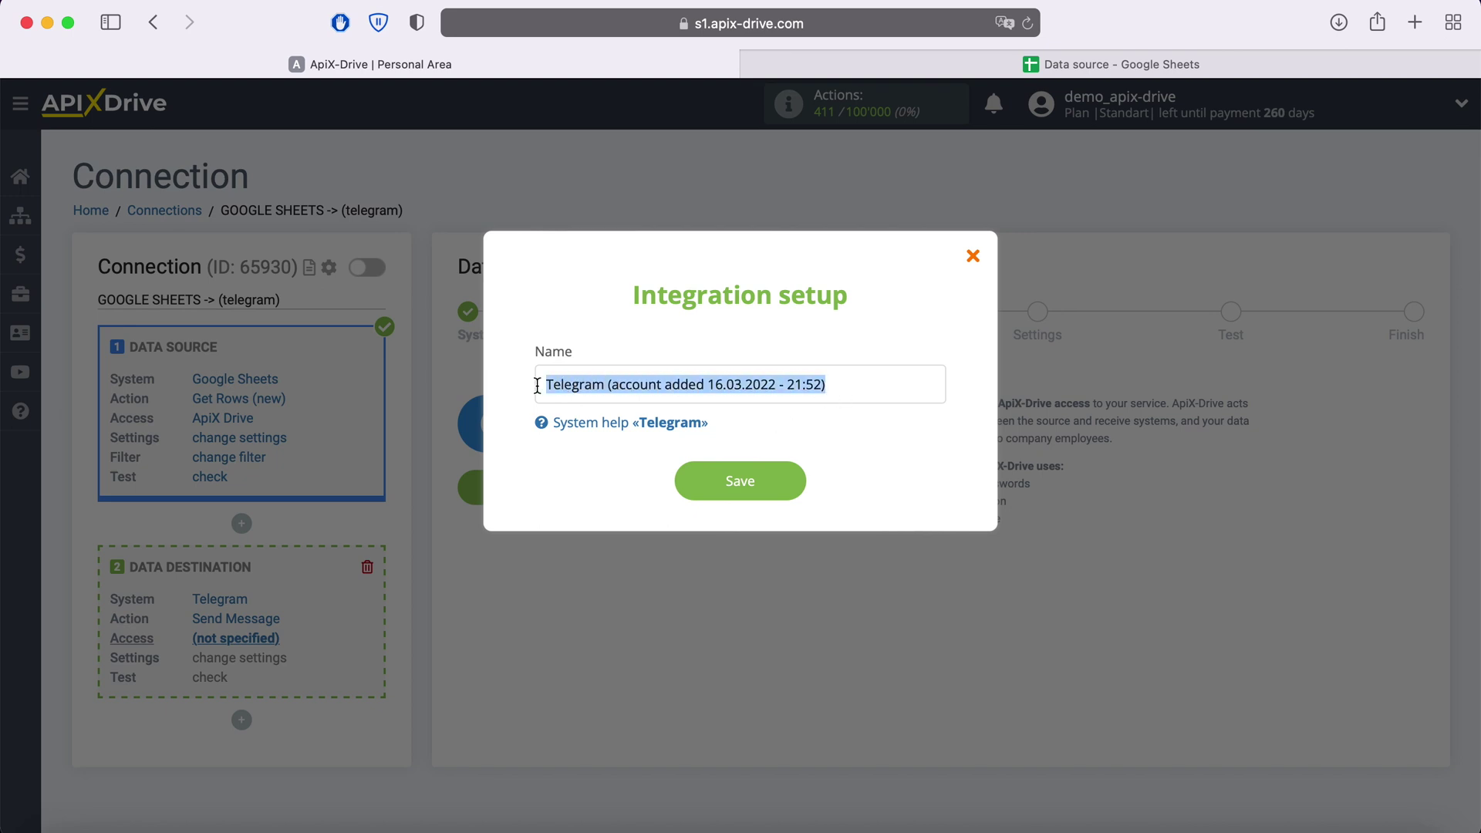
click(795, 496)
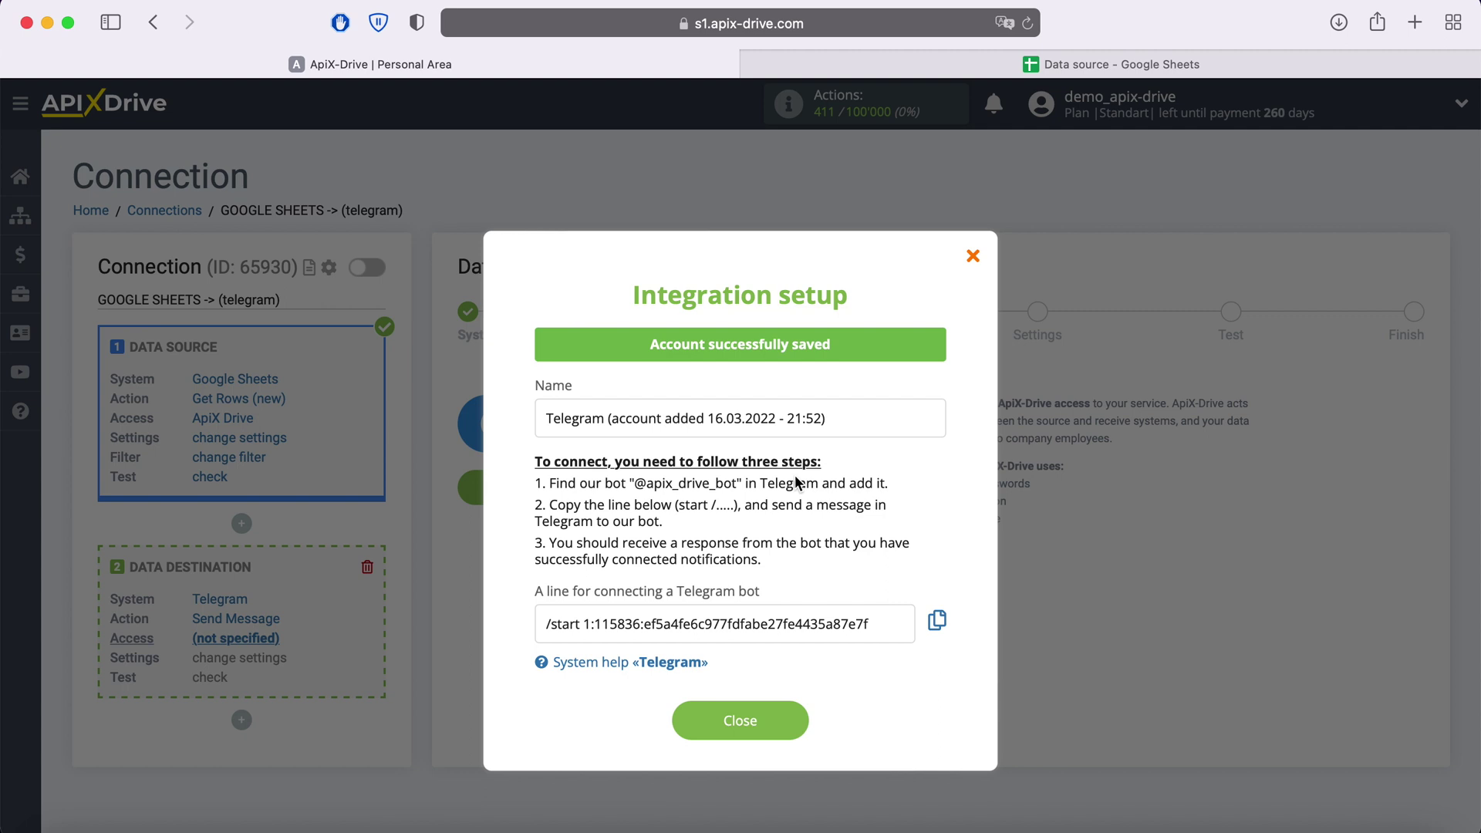
drag(635, 485, 732, 487)
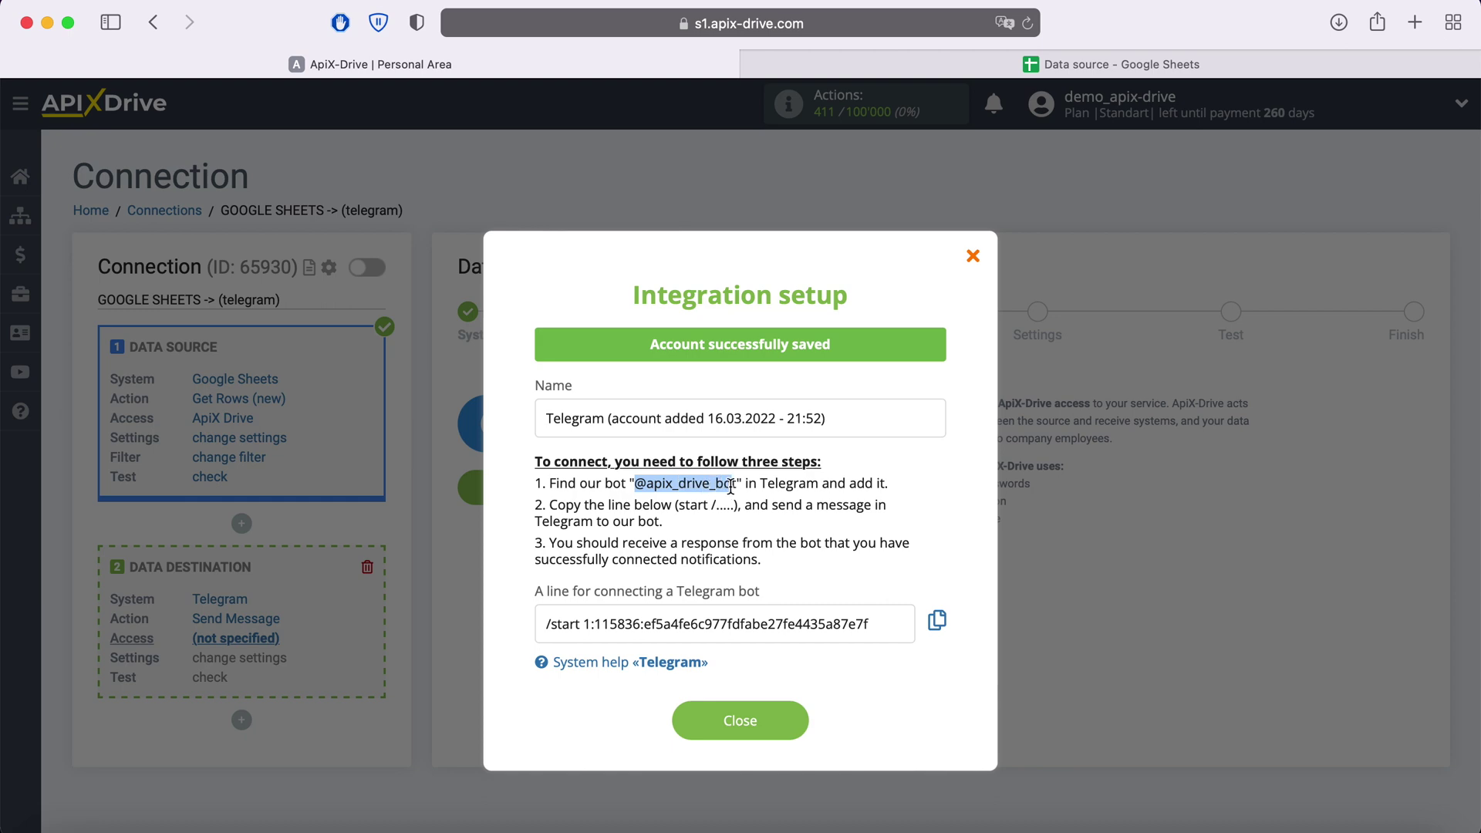
right_click(719, 484)
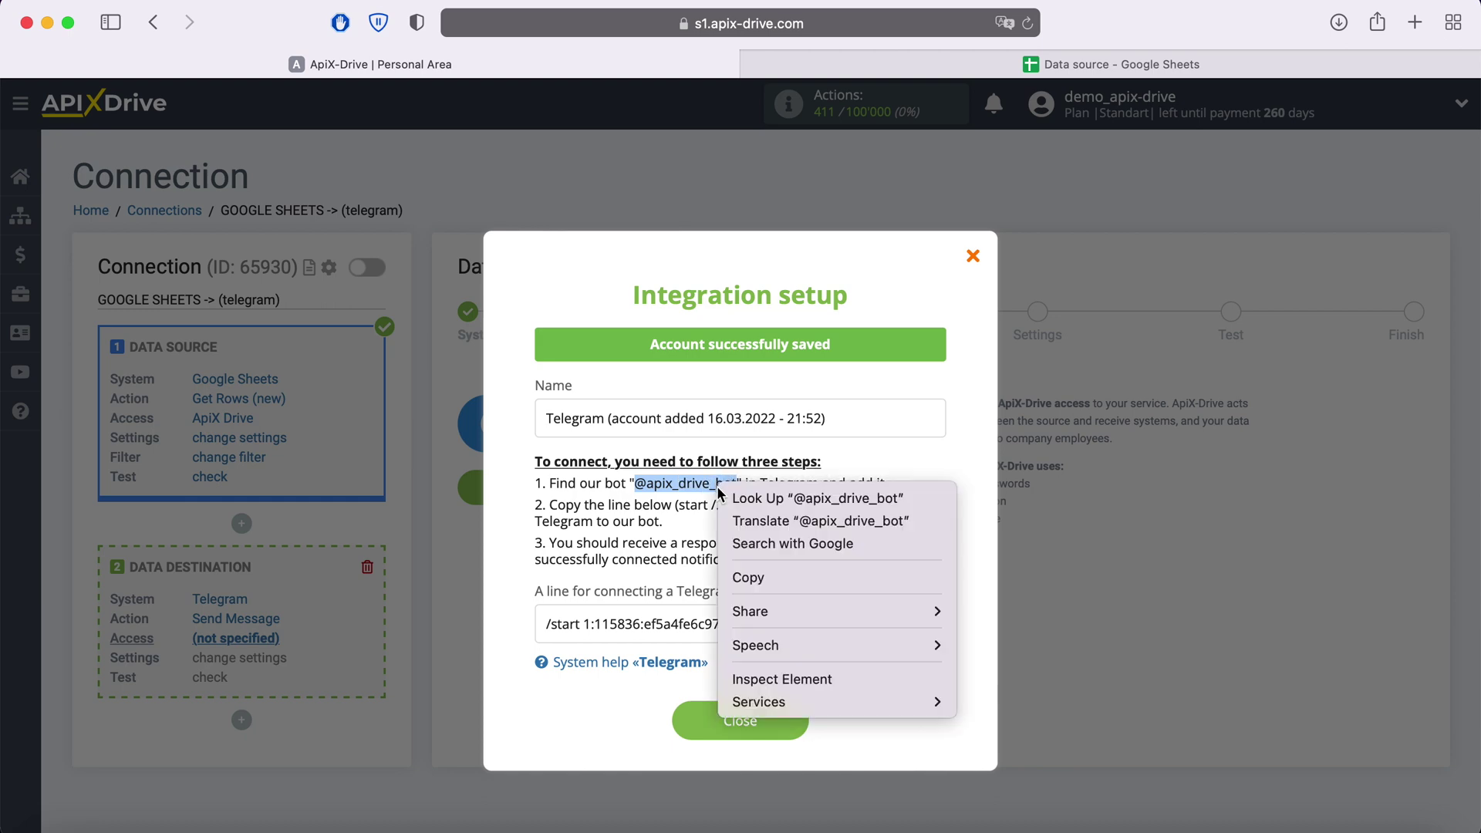
click(765, 576)
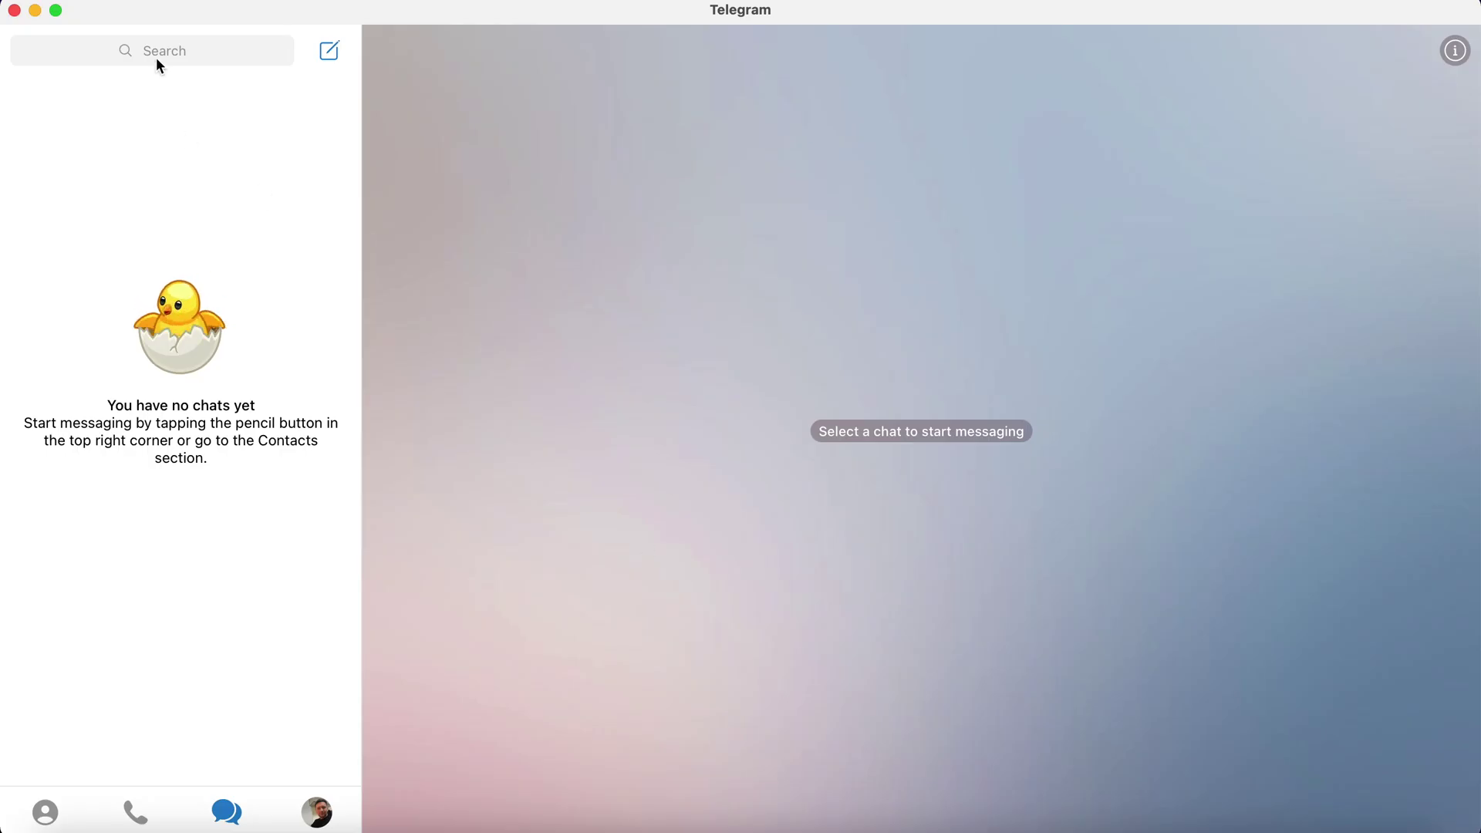
click(157, 64)
right_click(156, 57)
click(209, 116)
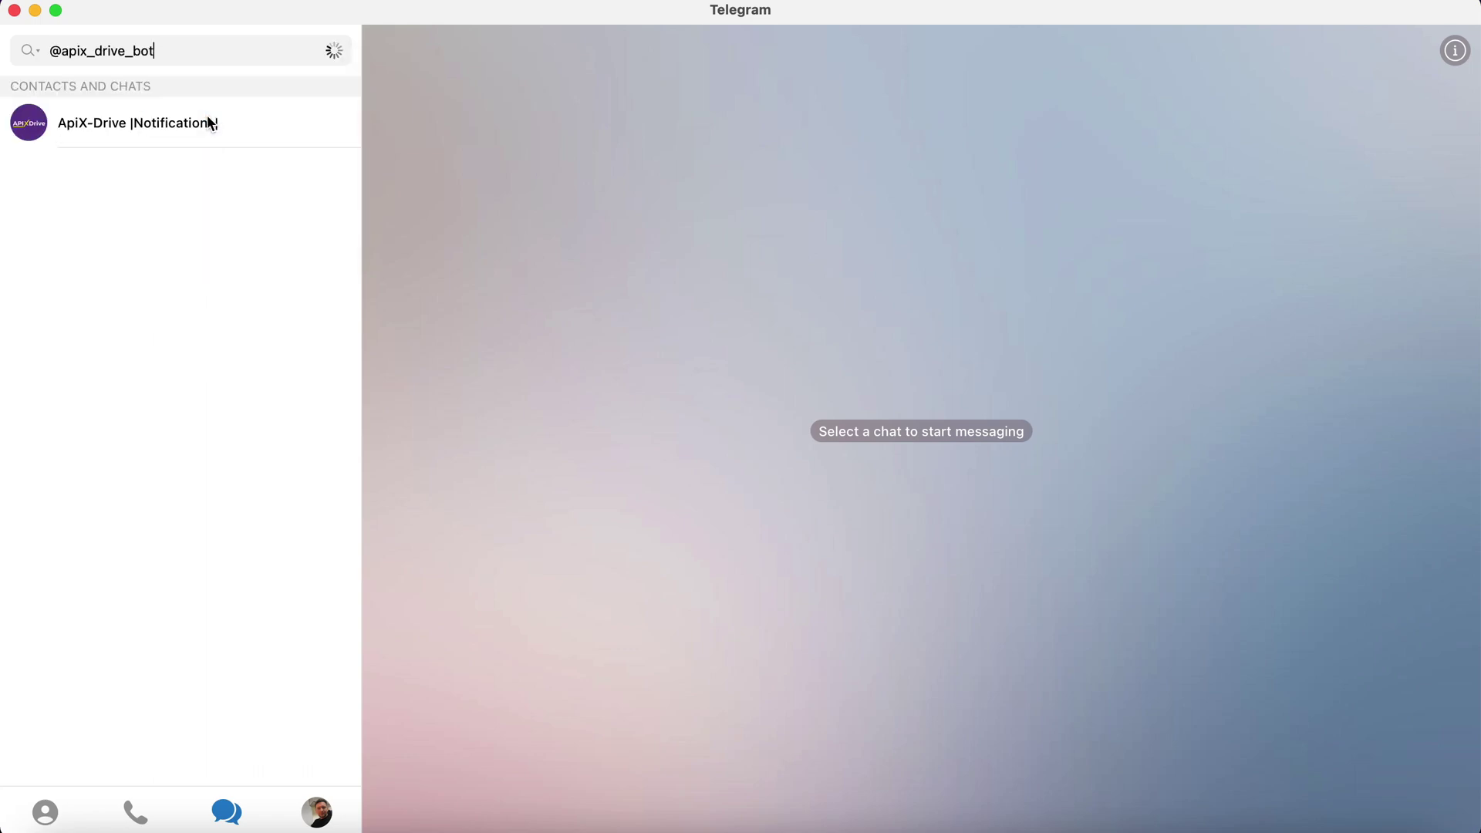
click(915, 810)
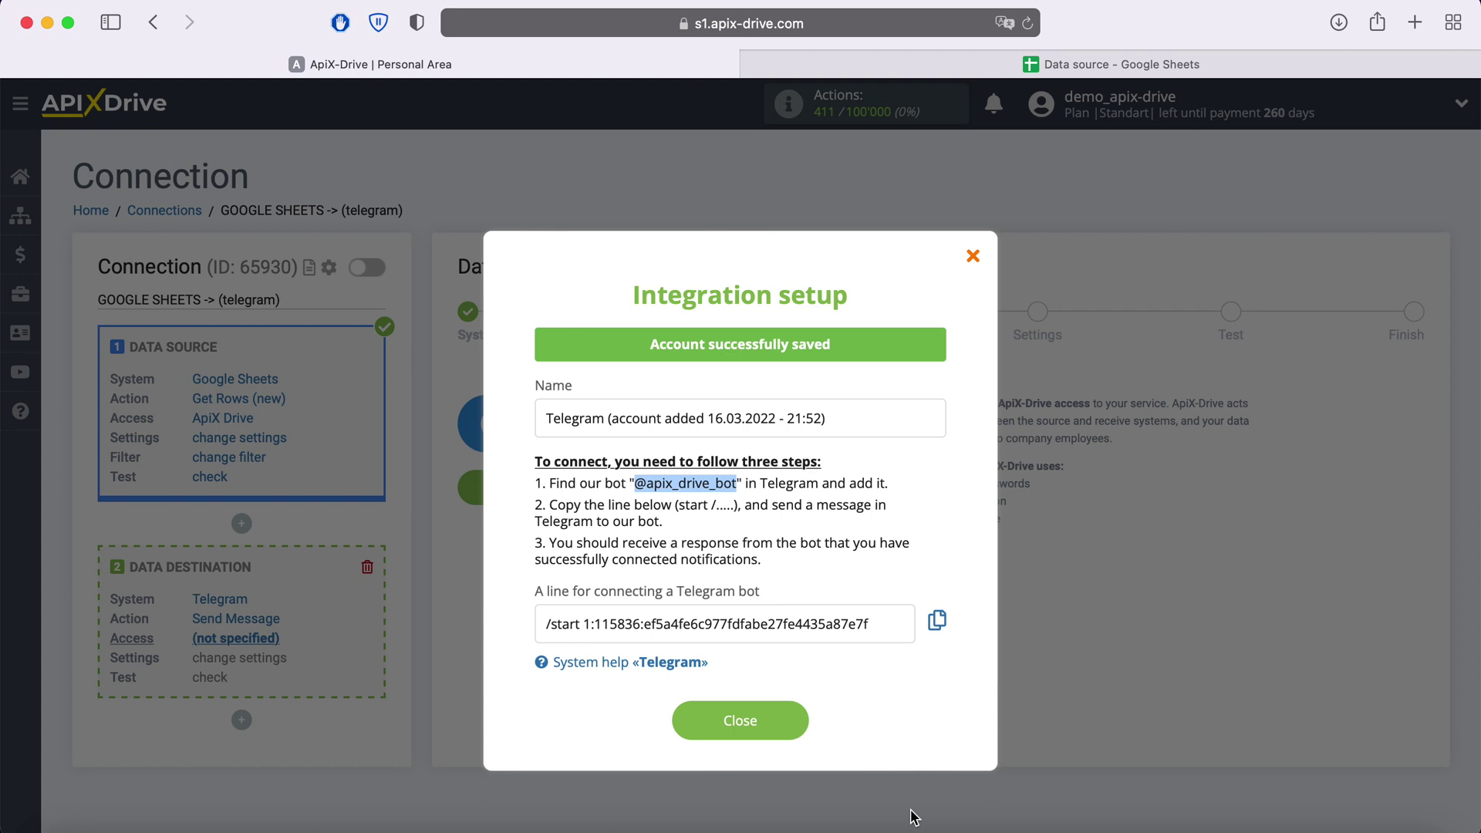
Send the copied /start connection line to the bot, then close the setup dialog.
drag(887, 627, 577, 605)
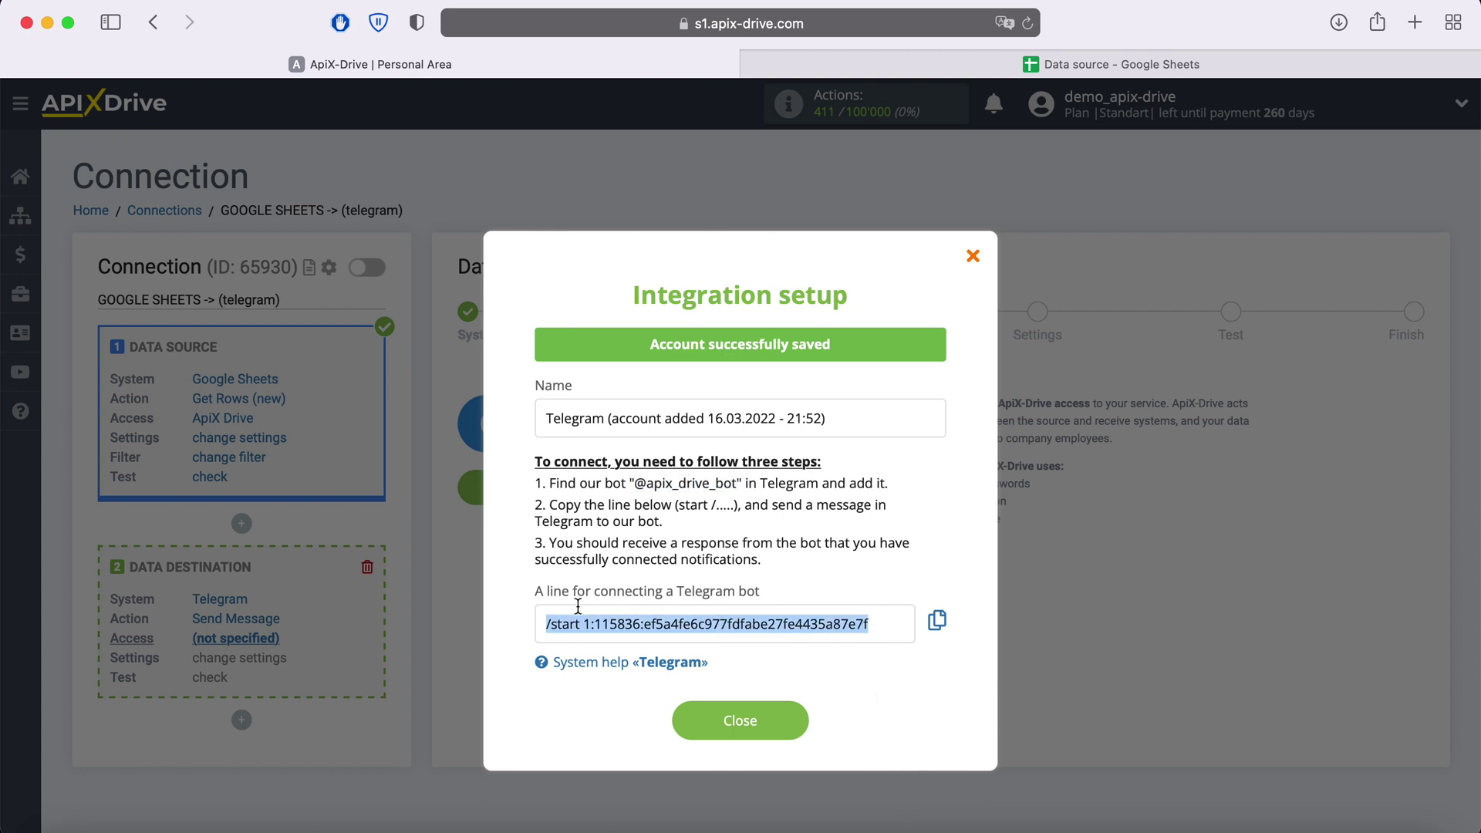
right_click(596, 628)
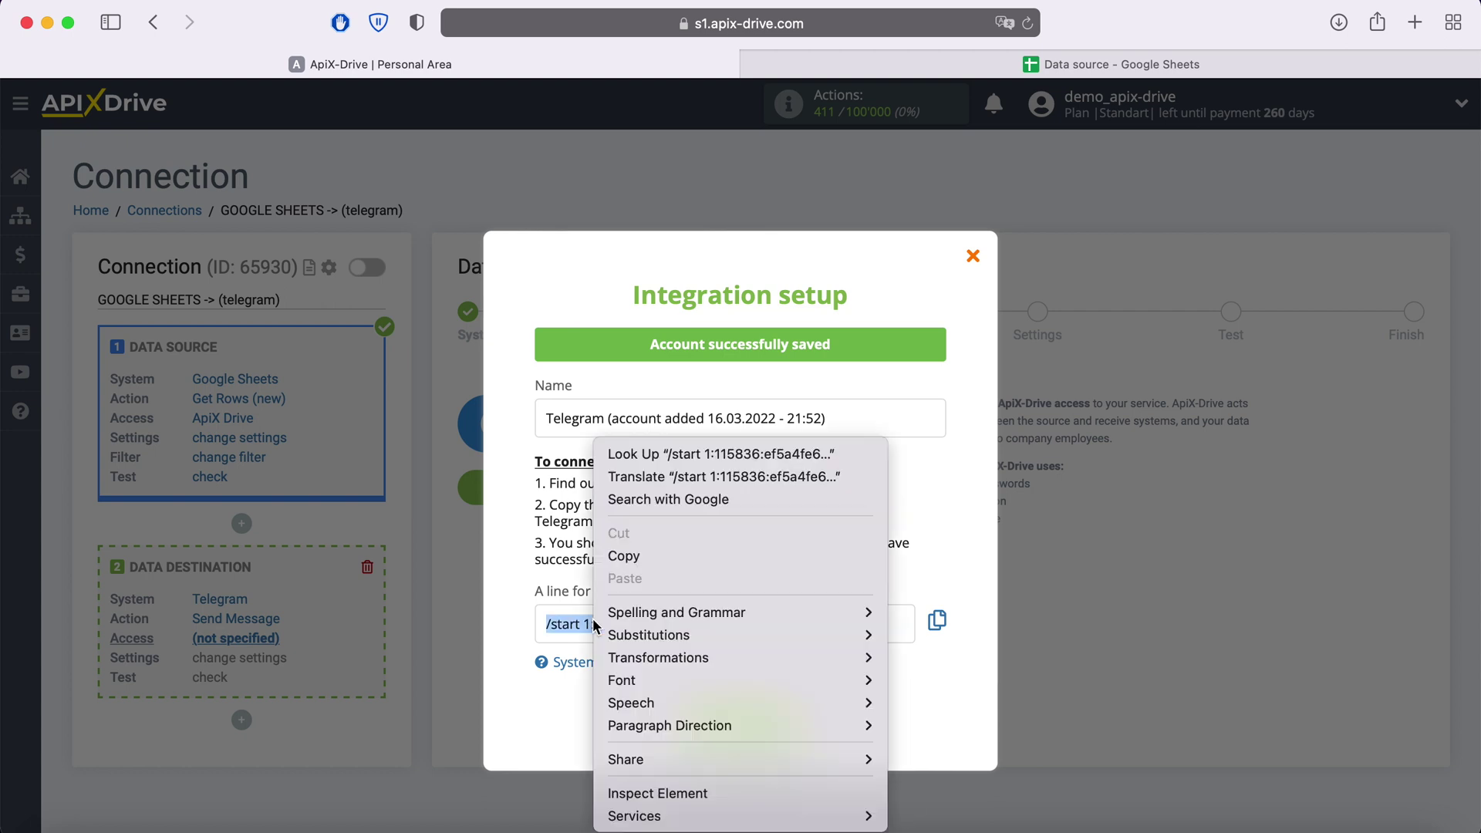
click(637, 559)
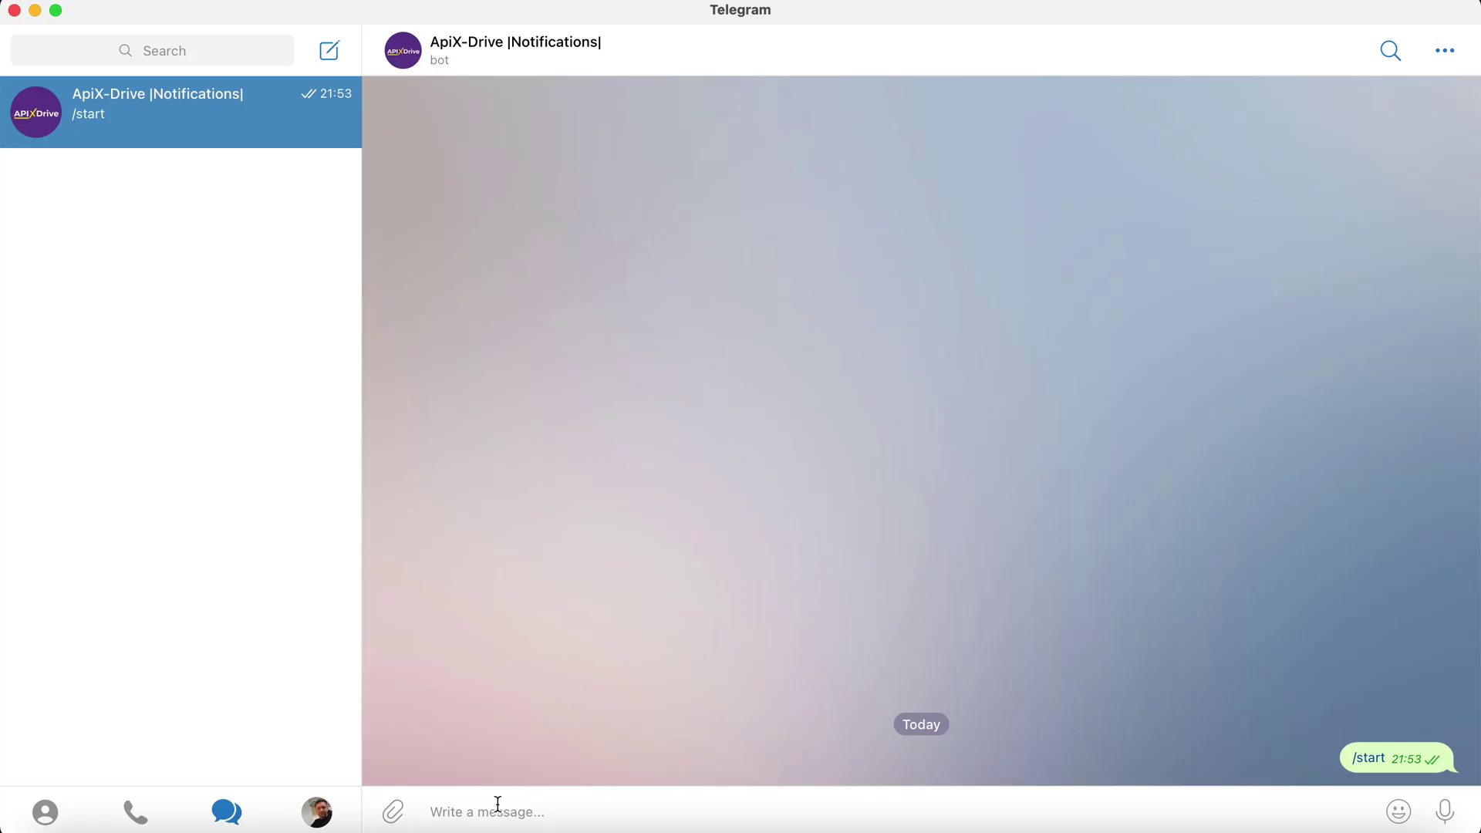
right_click(498, 806)
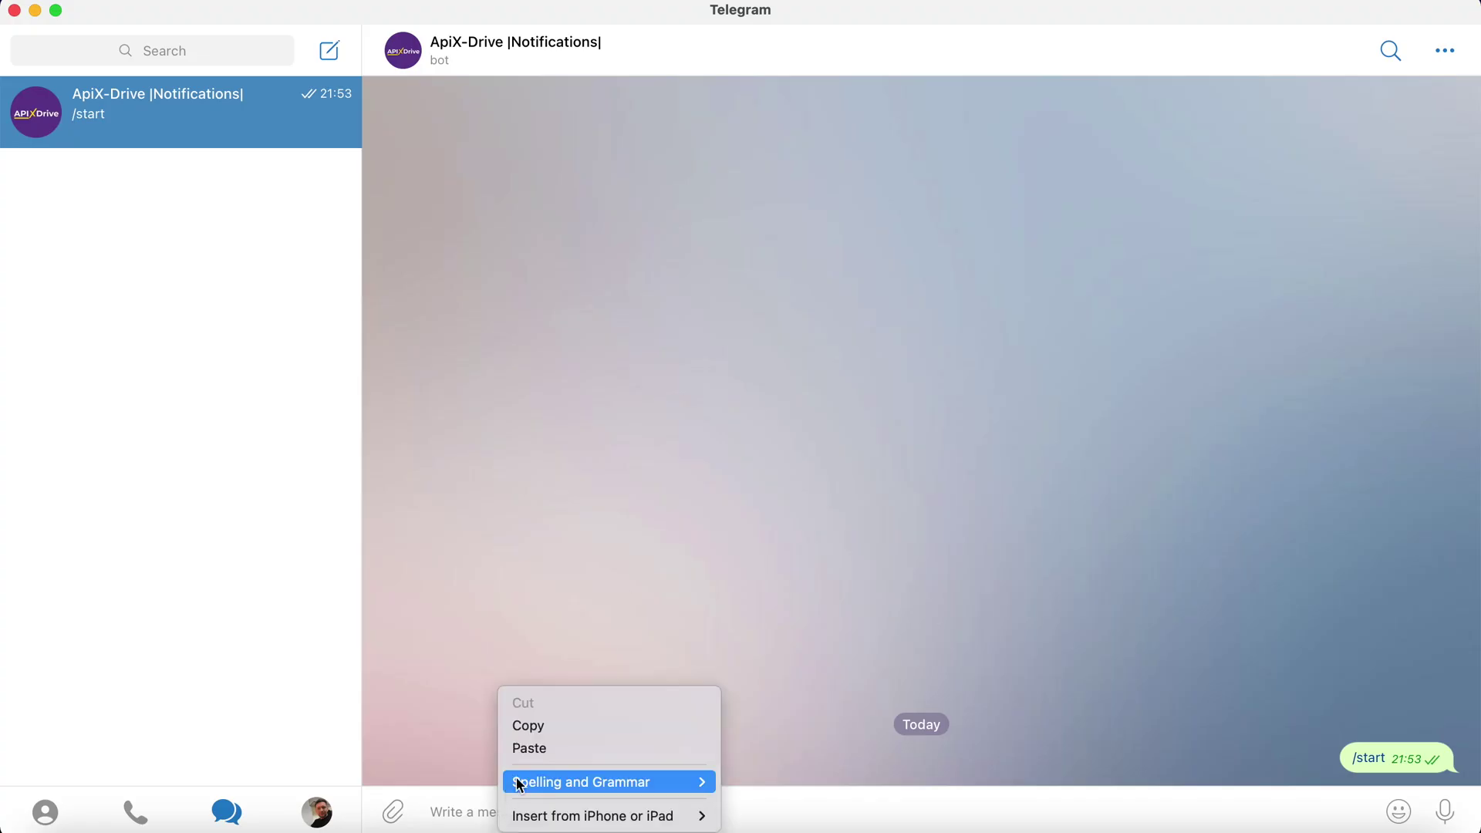
click(539, 751)
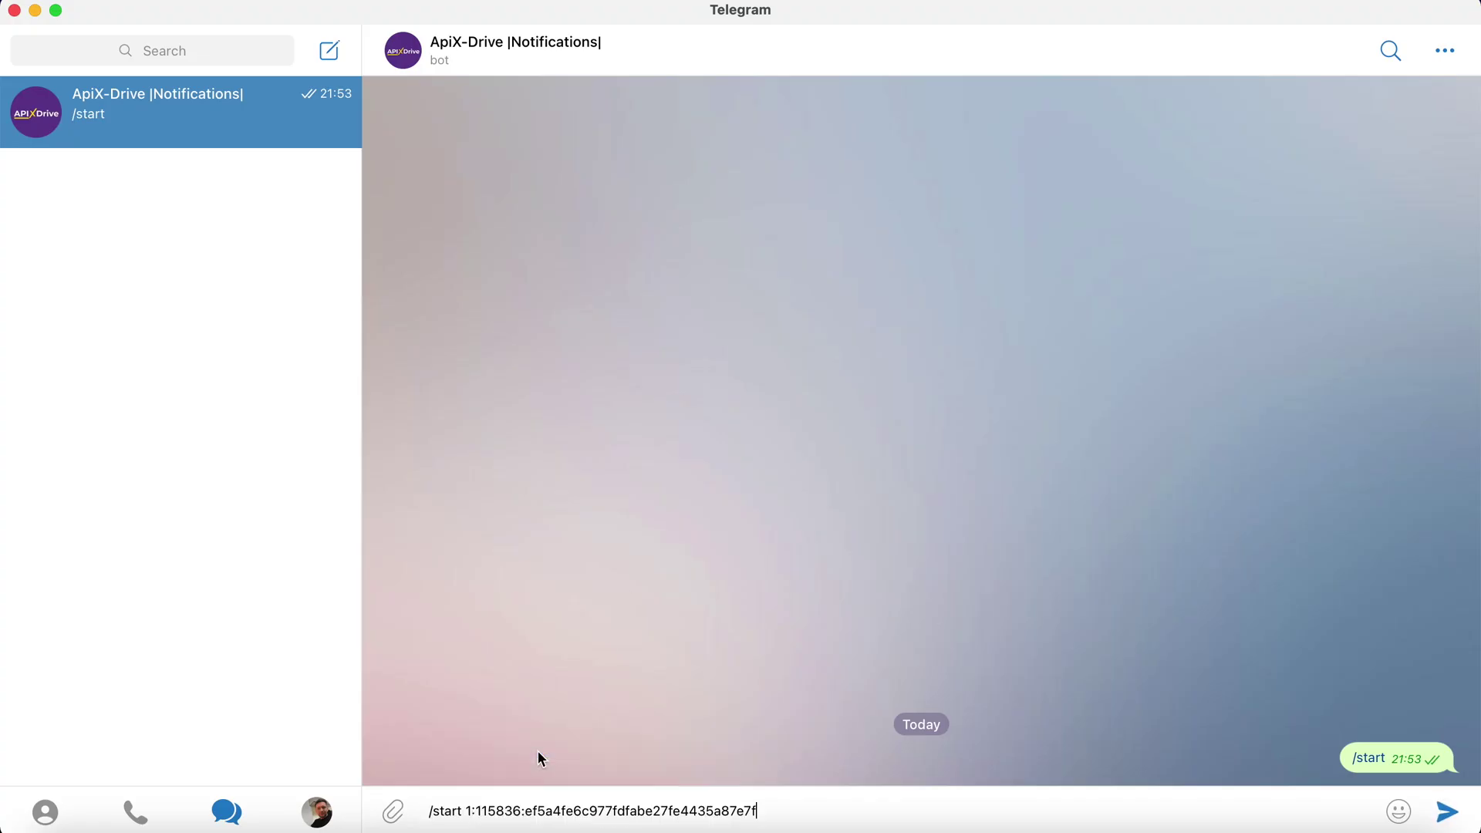
click(1447, 811)
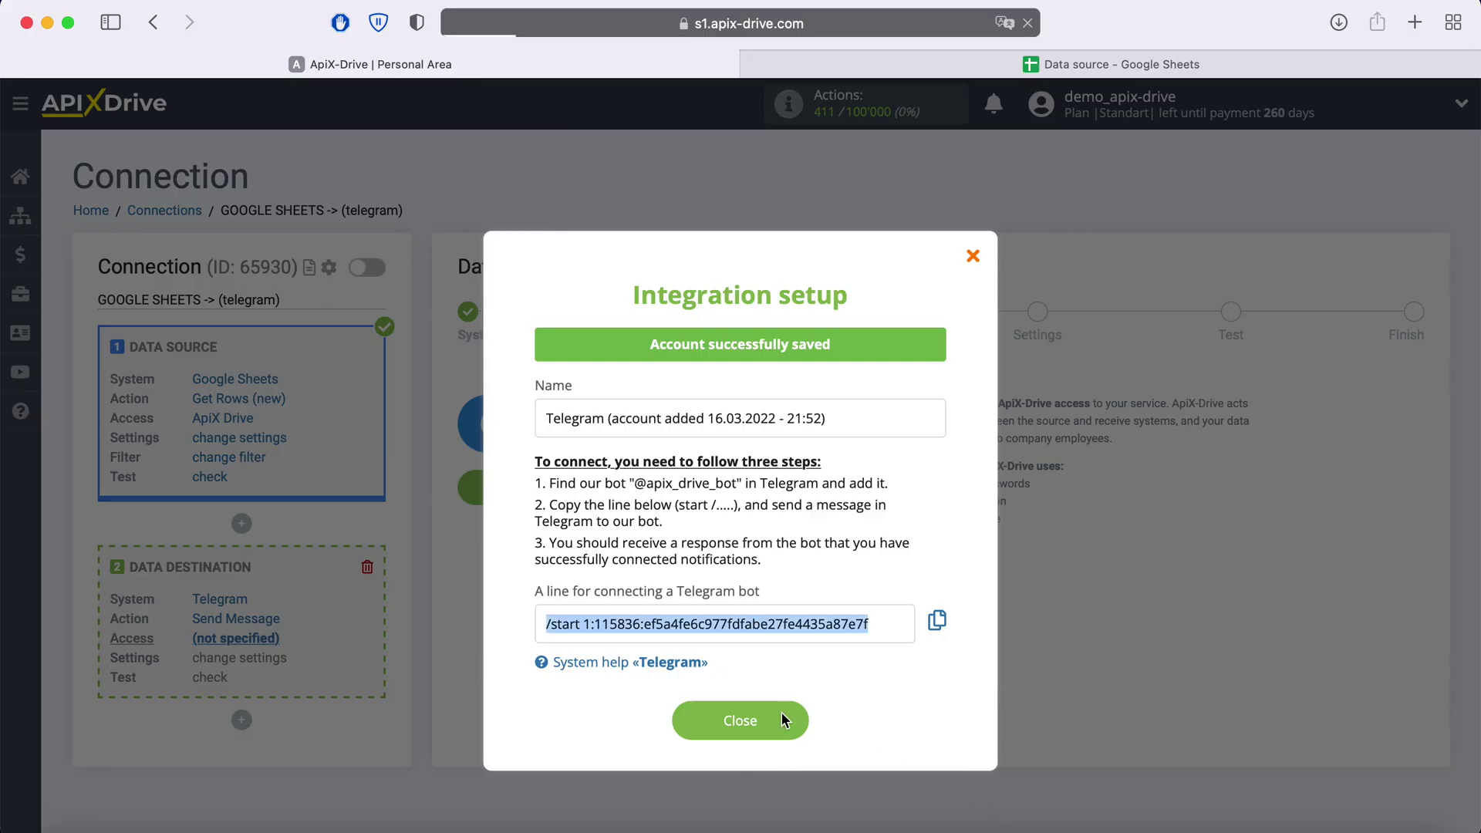
click(780, 712)
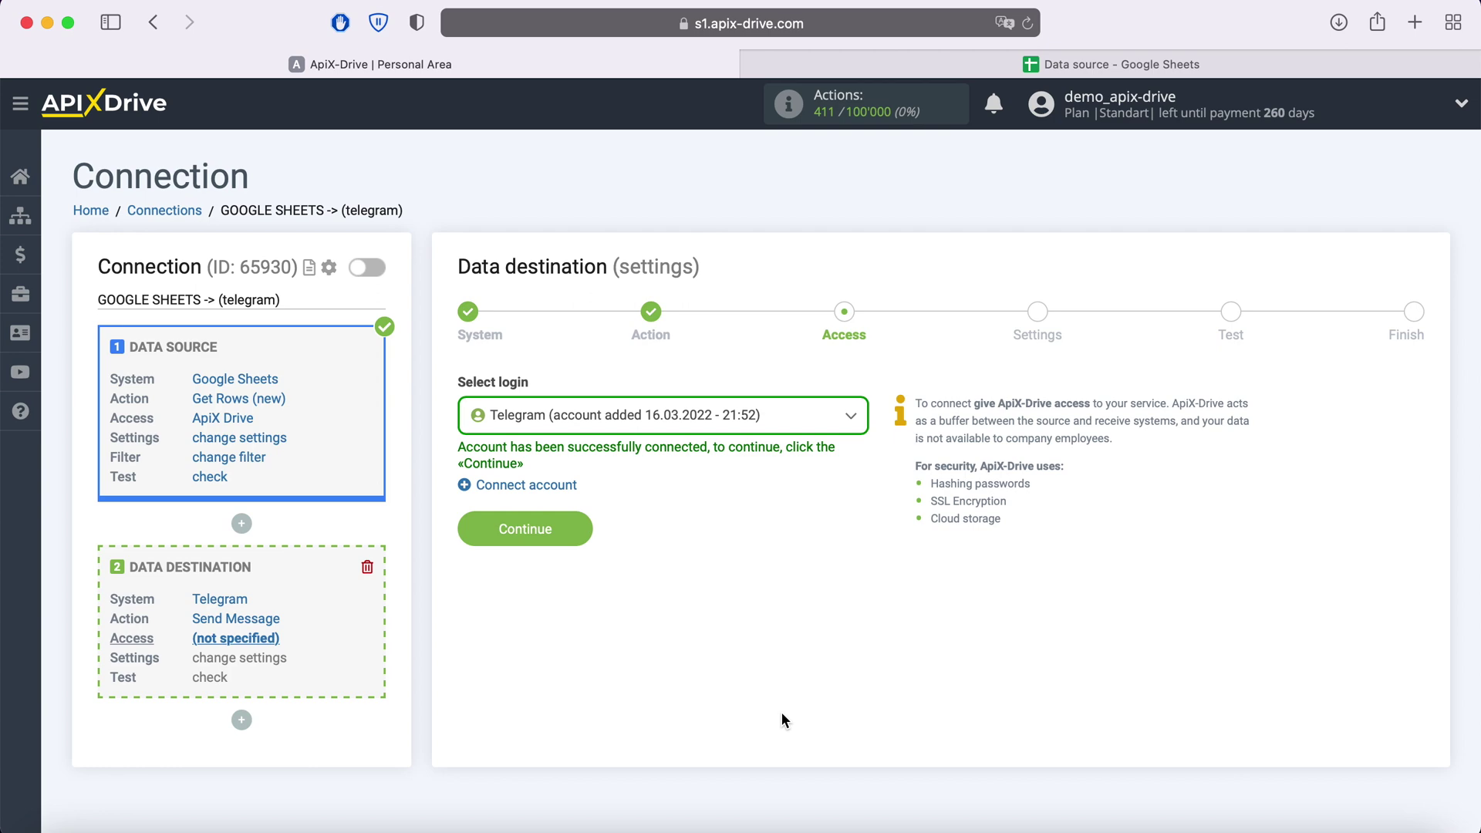
Select the new Telegram account as the destination login and continue to message settings.
click(796, 414)
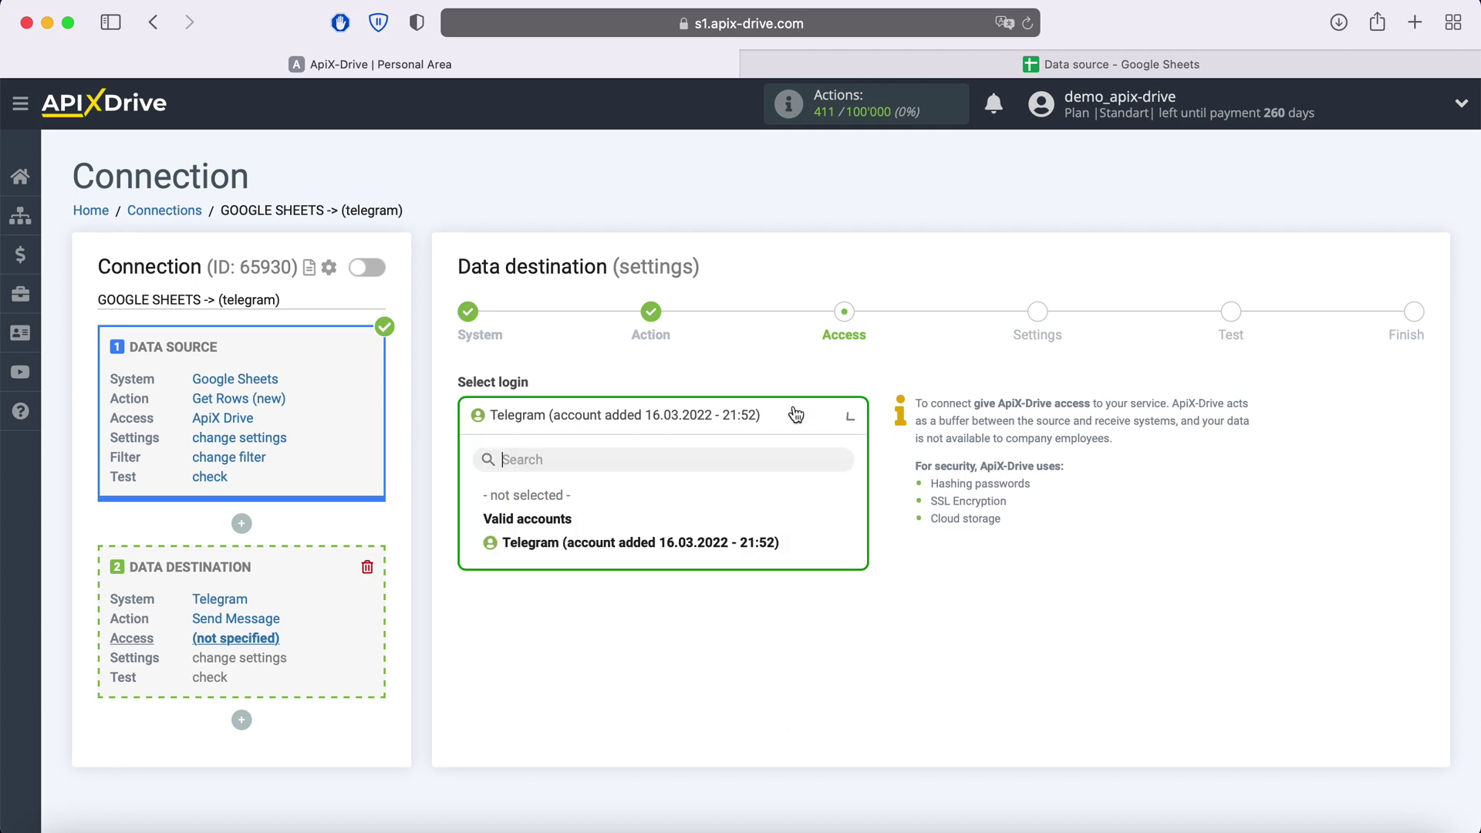
click(719, 546)
click(580, 527)
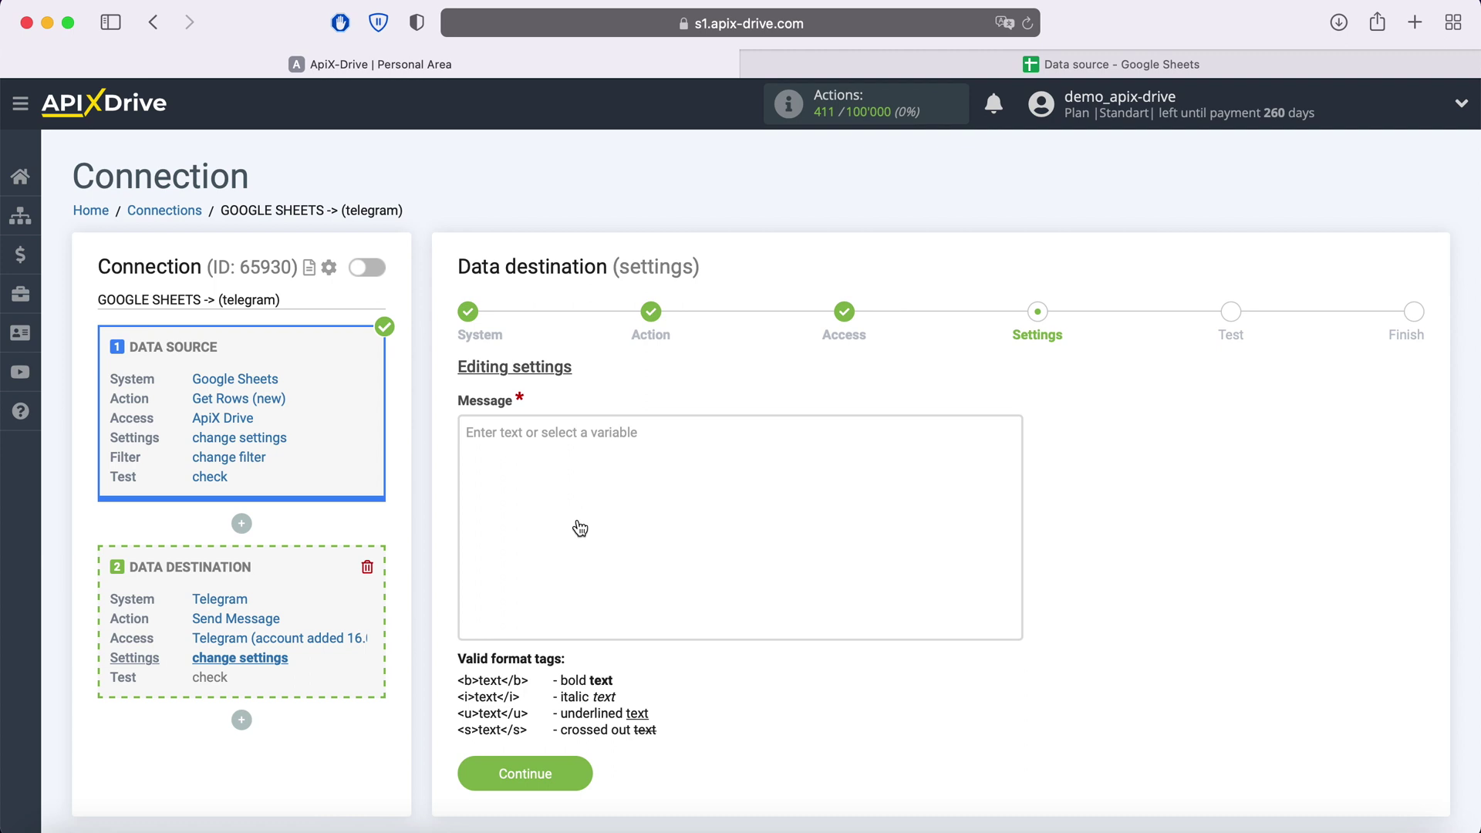
Write the 'New row' line with the Column A date and Column B time.
click(536, 467)
scroll(524, 433, down, 3)
scroll(785, 625, down, 2)
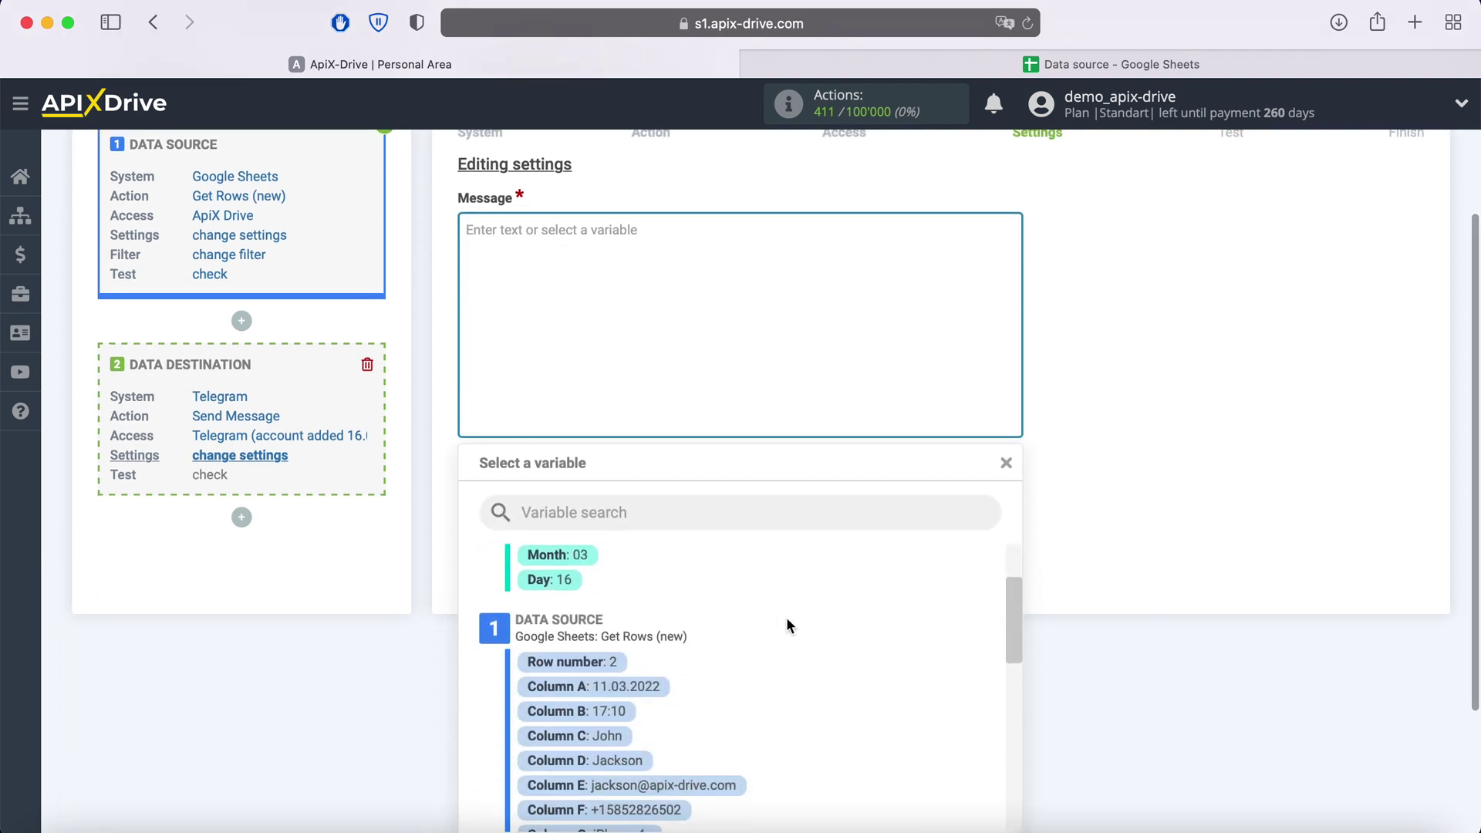
scroll(785, 626, down, 1)
scroll(748, 620, down, 2)
click(631, 603)
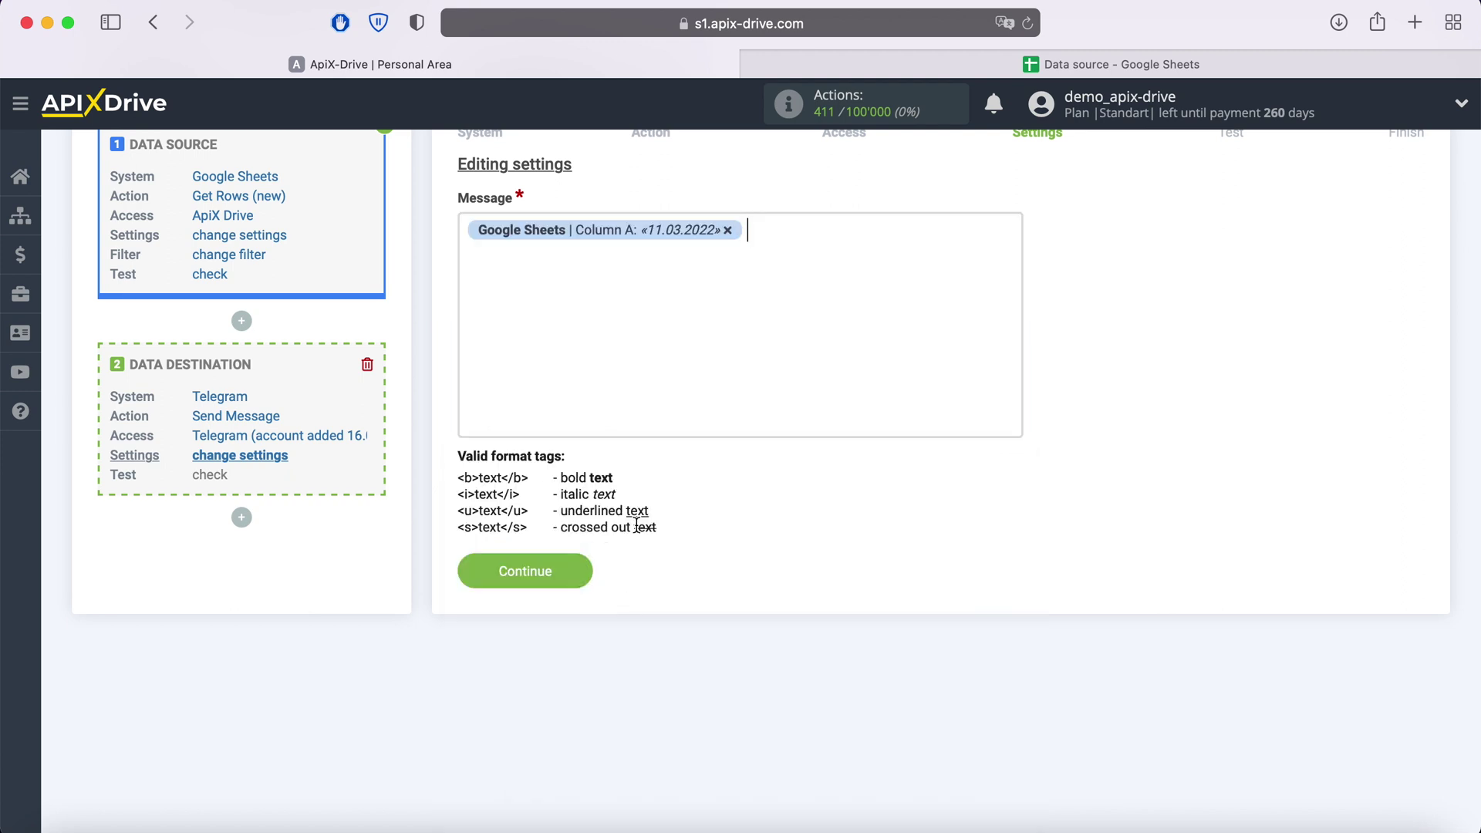
click(775, 235)
click(621, 625)
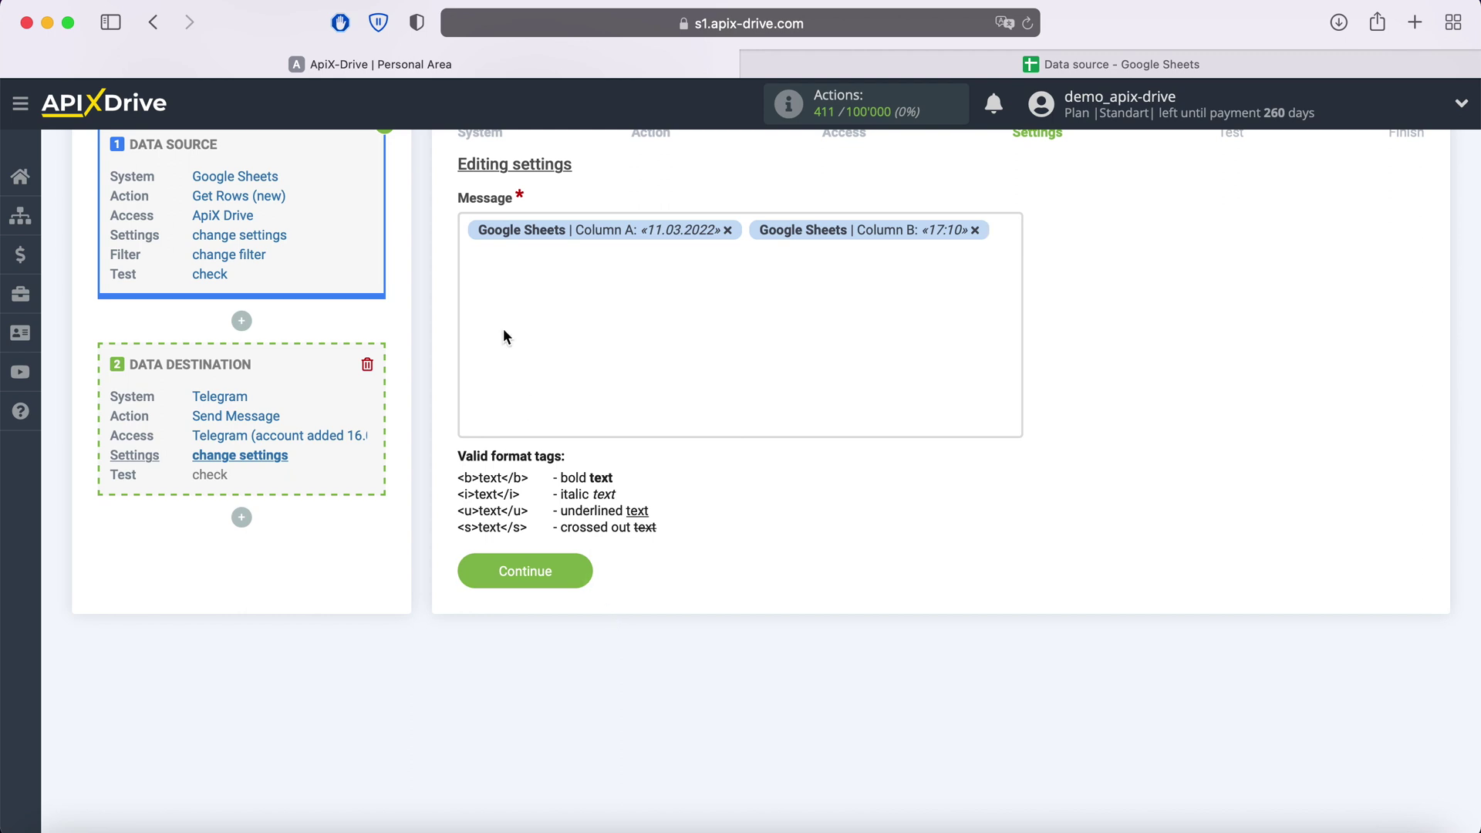
click(463, 225)
text(New row)
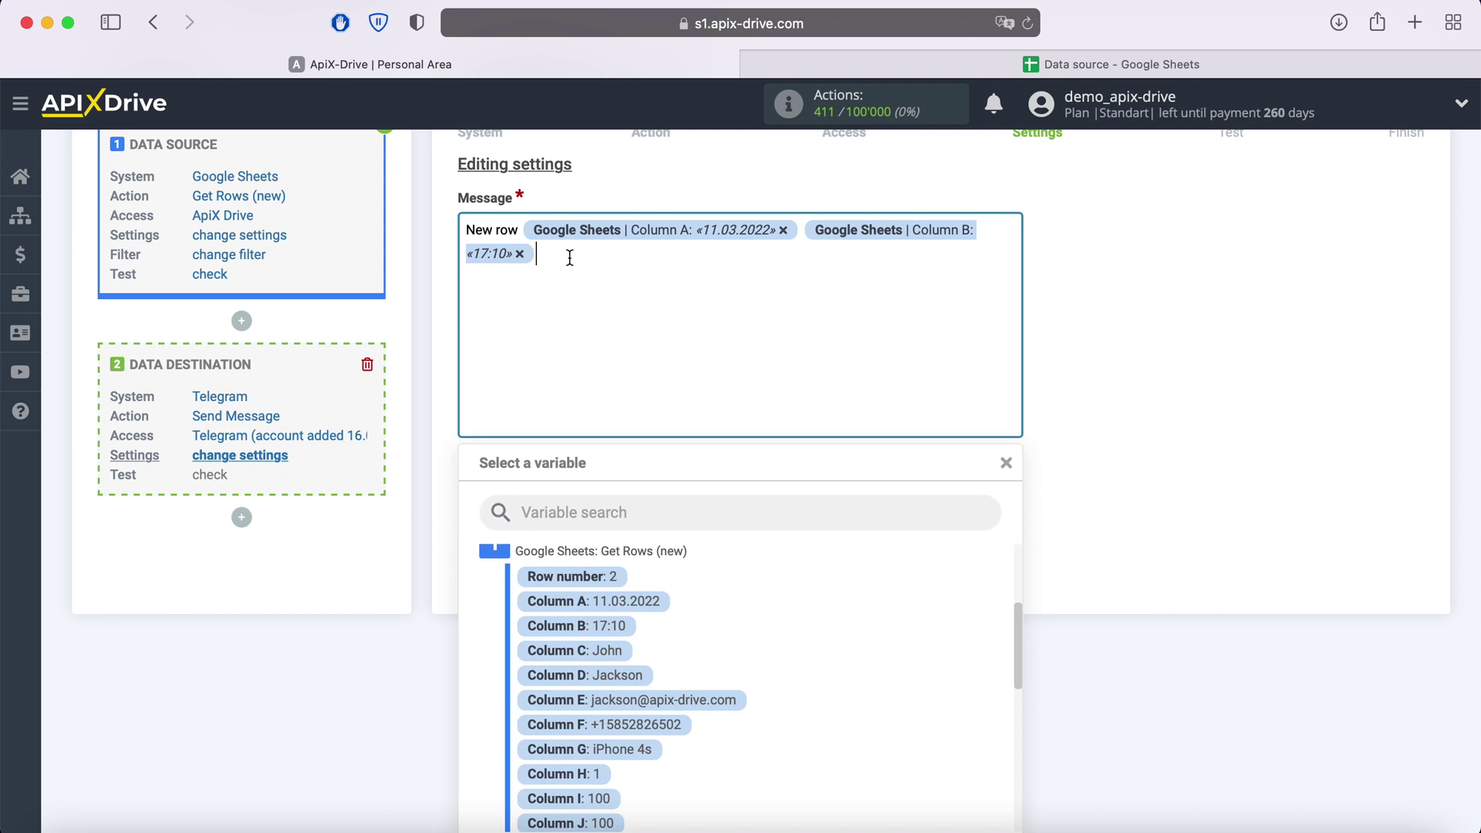
key(Return)
text(Name)
Add the Name line (Columns C and D) and the Email line (Column E).
click(607, 651)
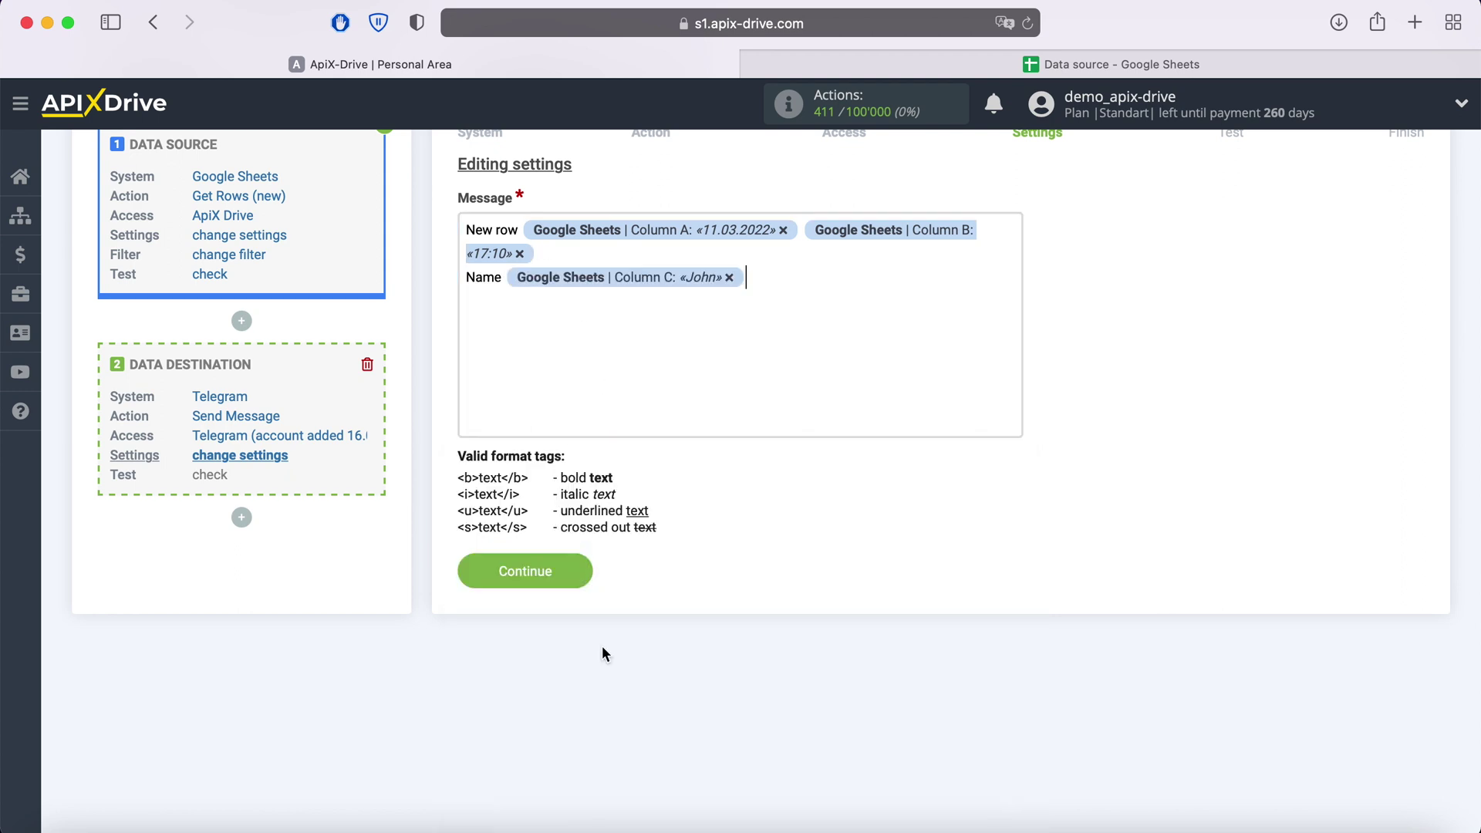
click(799, 290)
click(631, 672)
key(Return)
text(E)
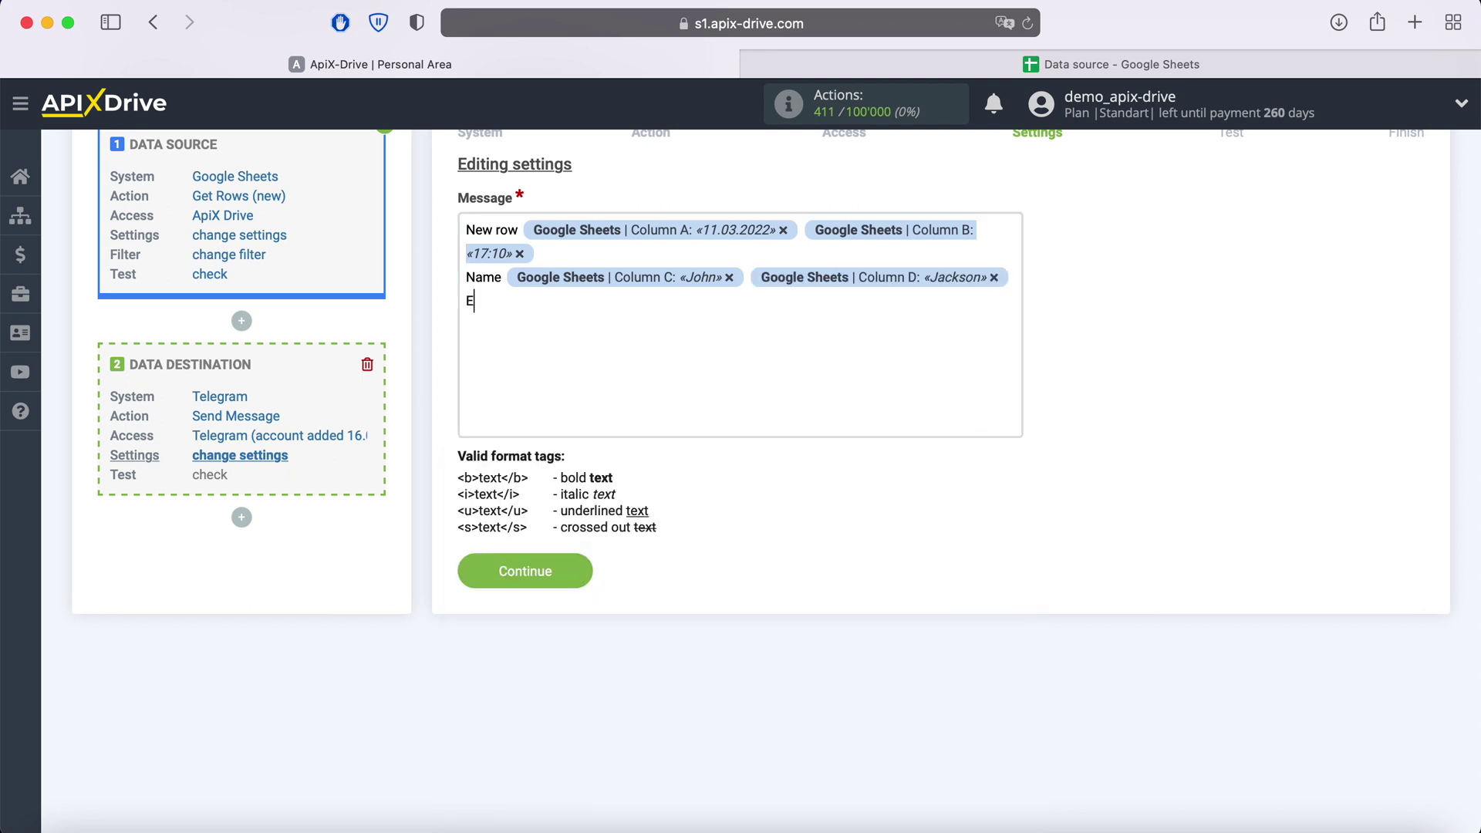
text(mail)
click(595, 301)
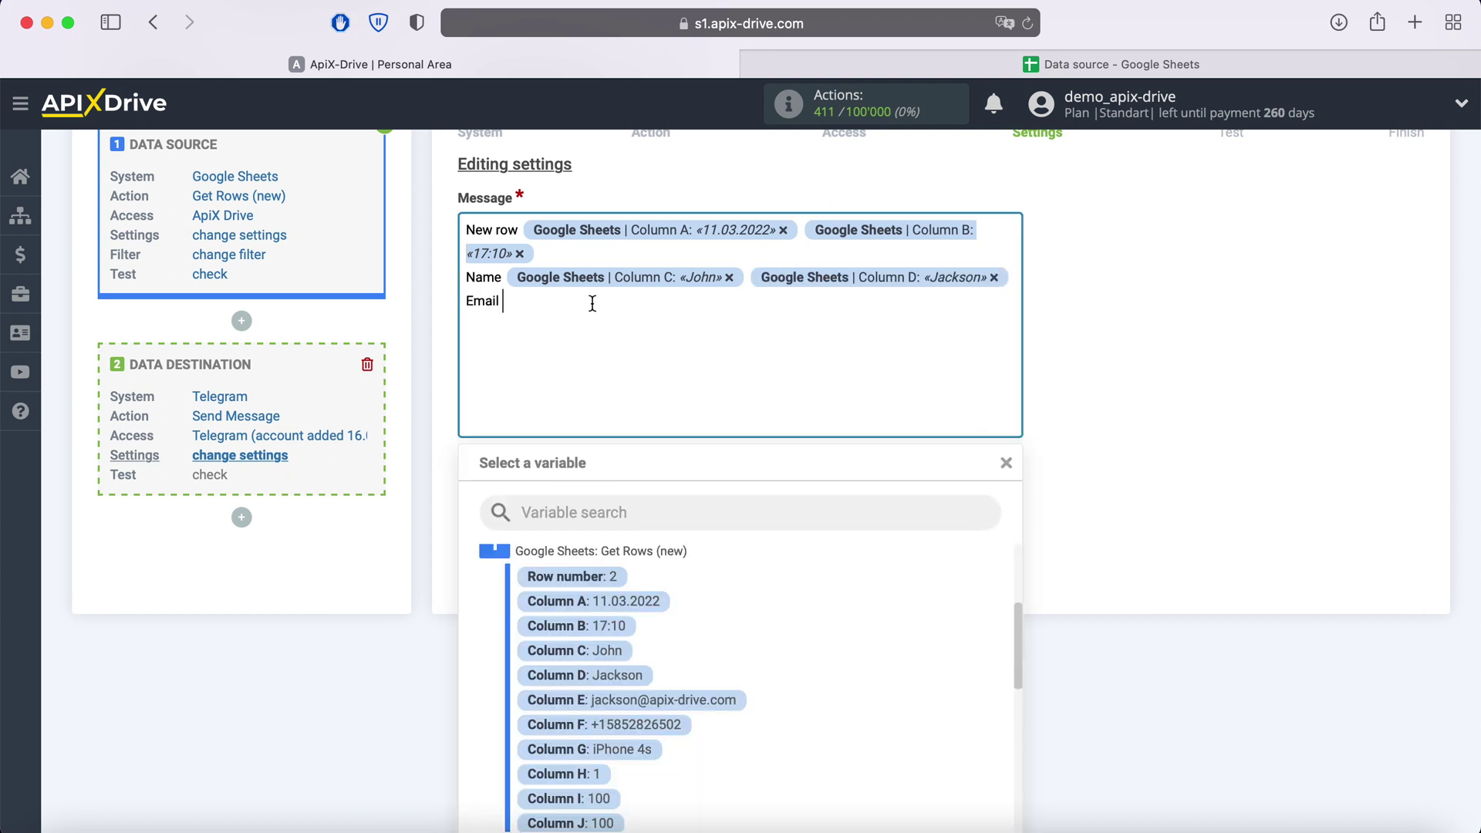
click(688, 709)
Add Phone (Column F), Product (Column G) and Price (Column I) lines.
key(Return)
text(Phone)
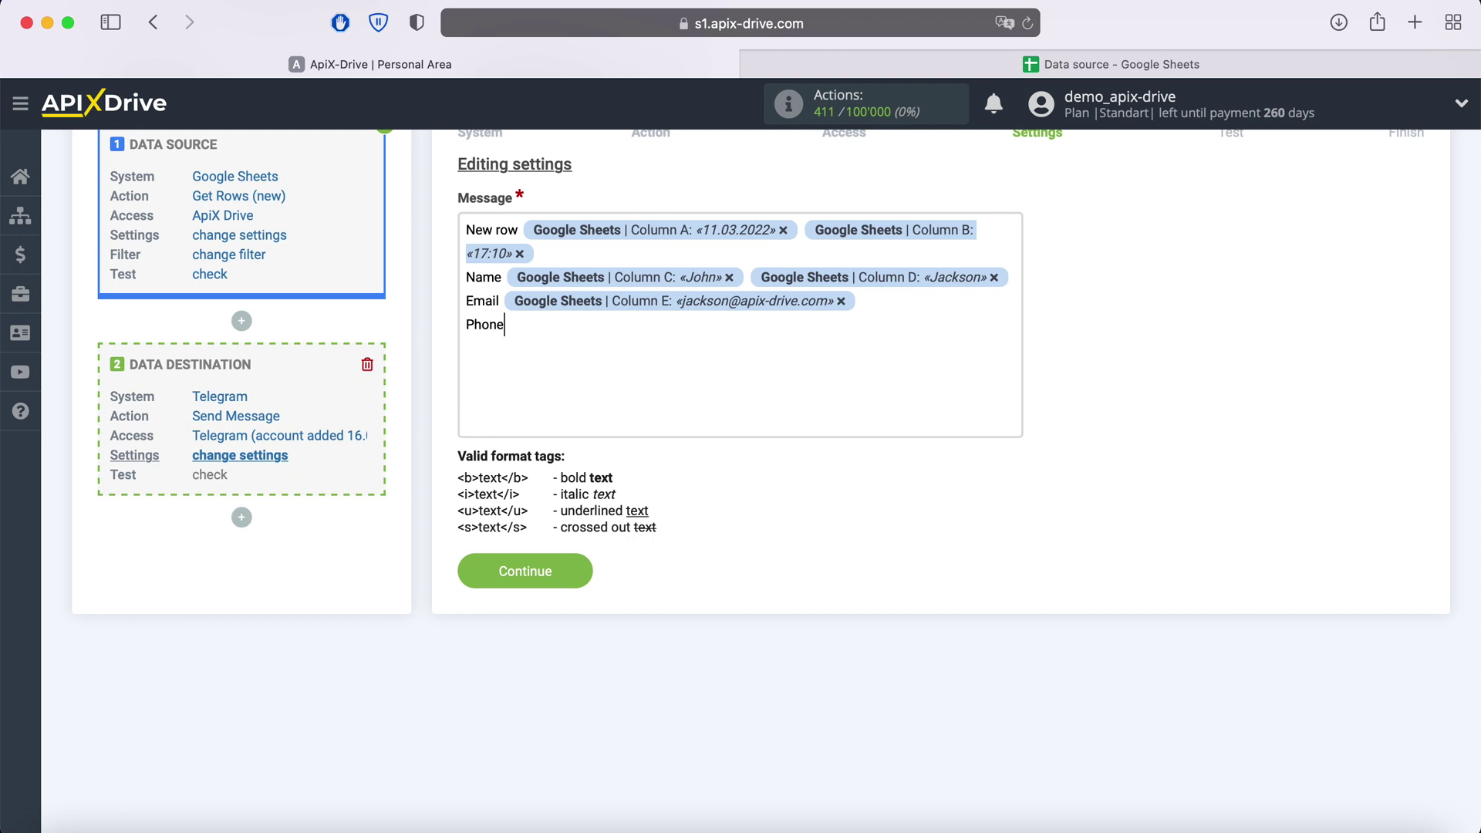
click(569, 333)
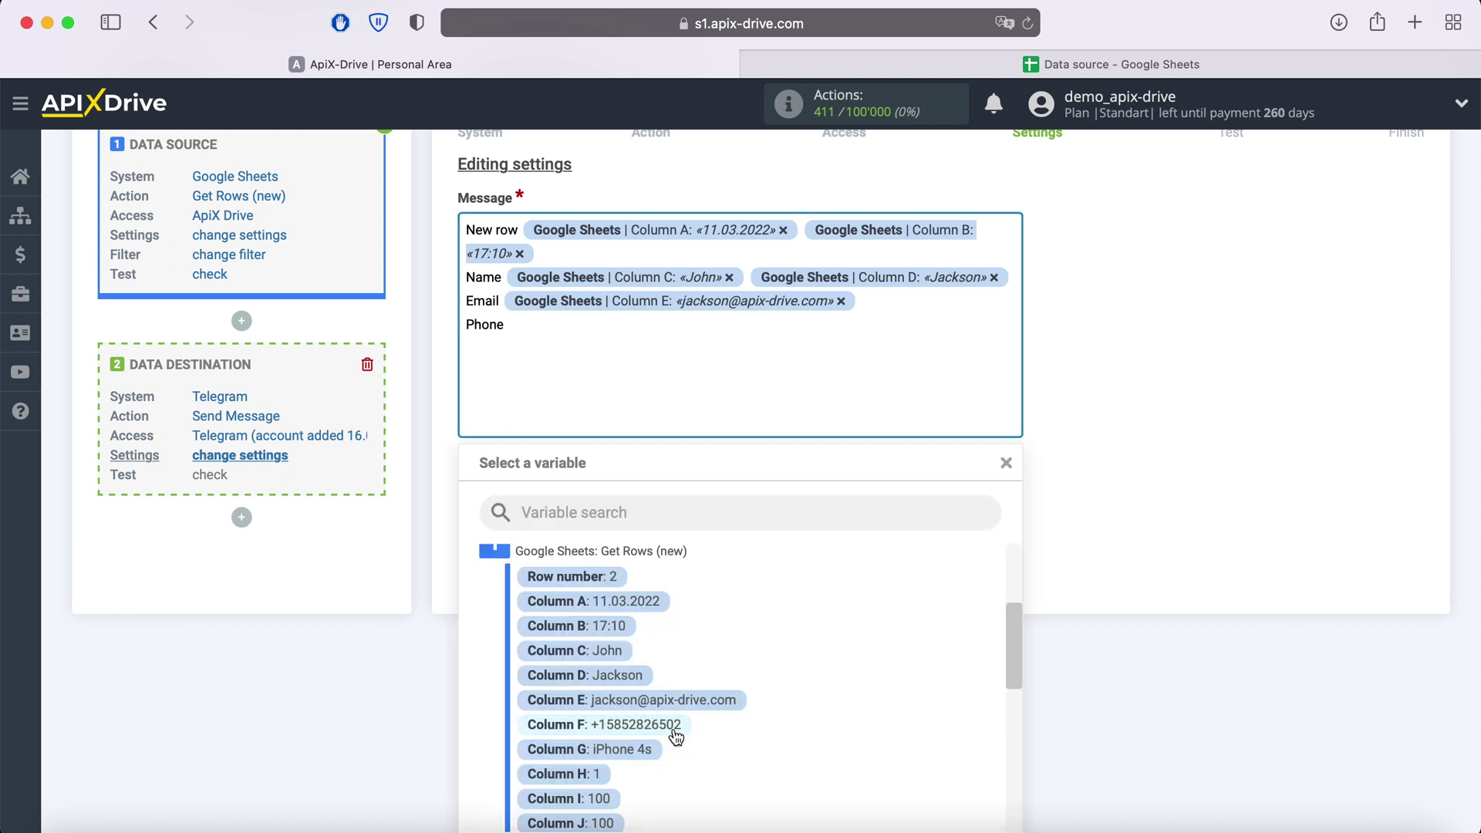
click(676, 734)
key(Return)
text(Product)
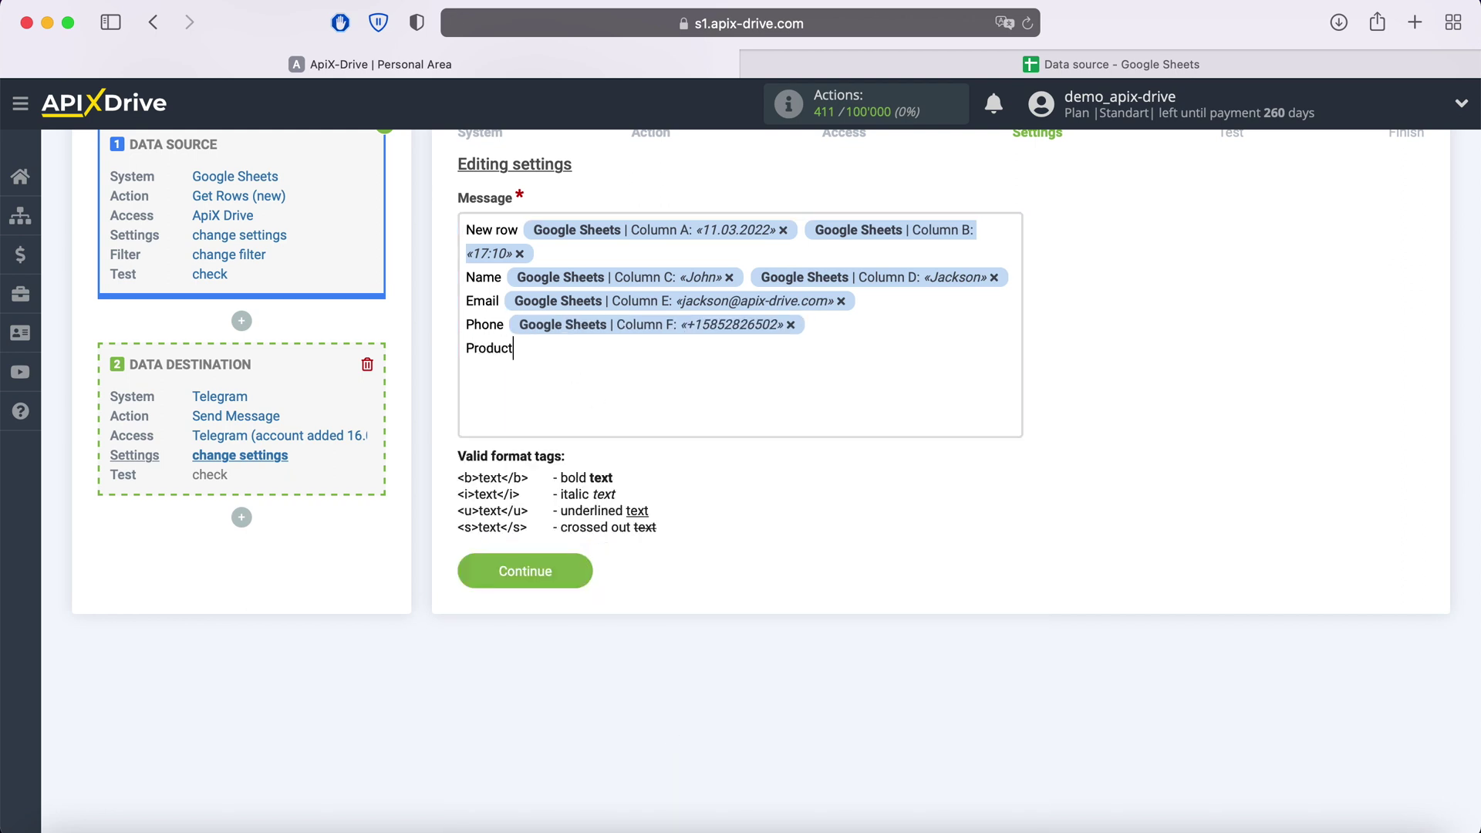
click(600, 347)
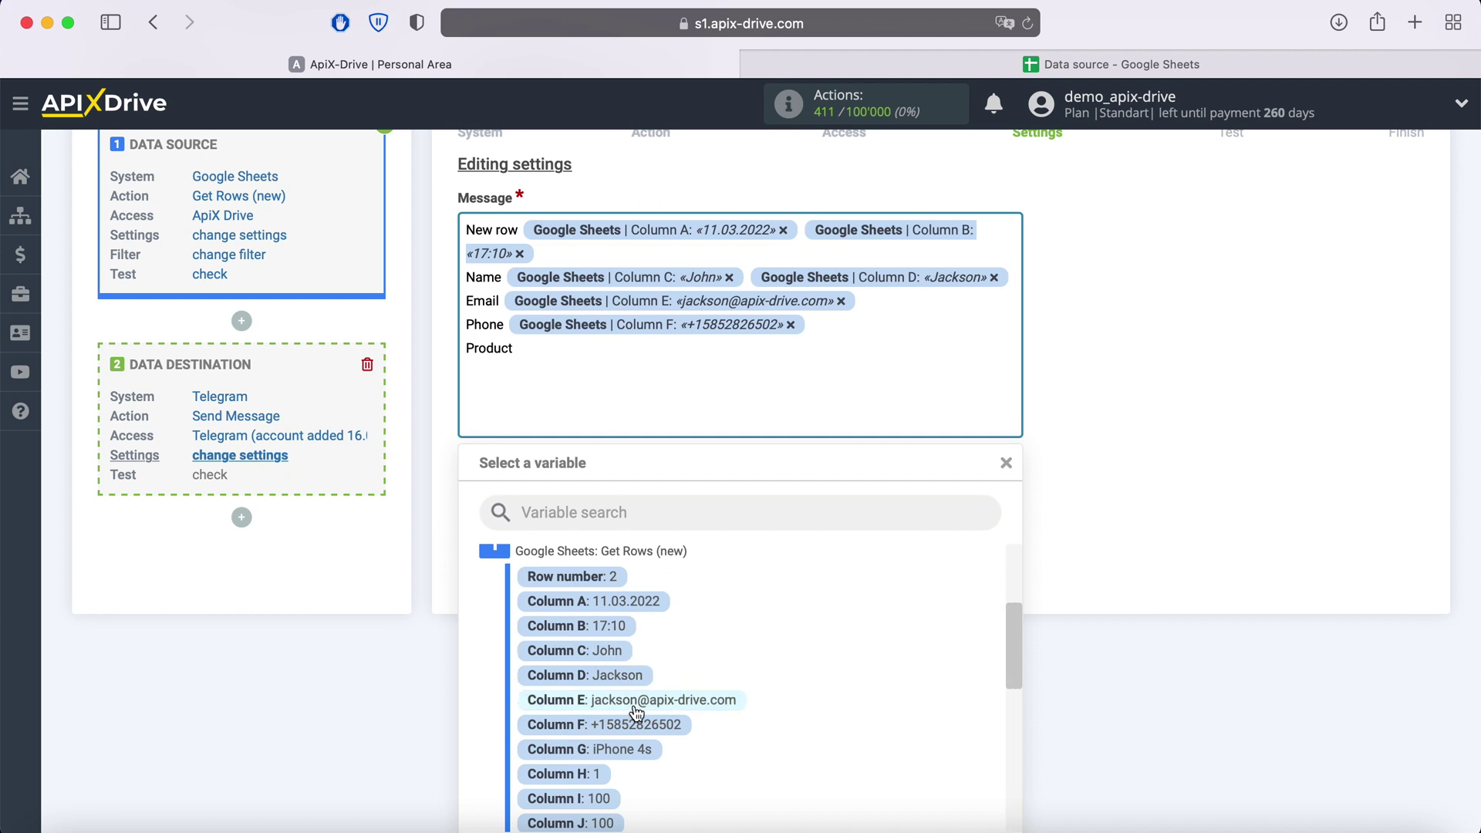
click(643, 750)
key(Return)
text(Price)
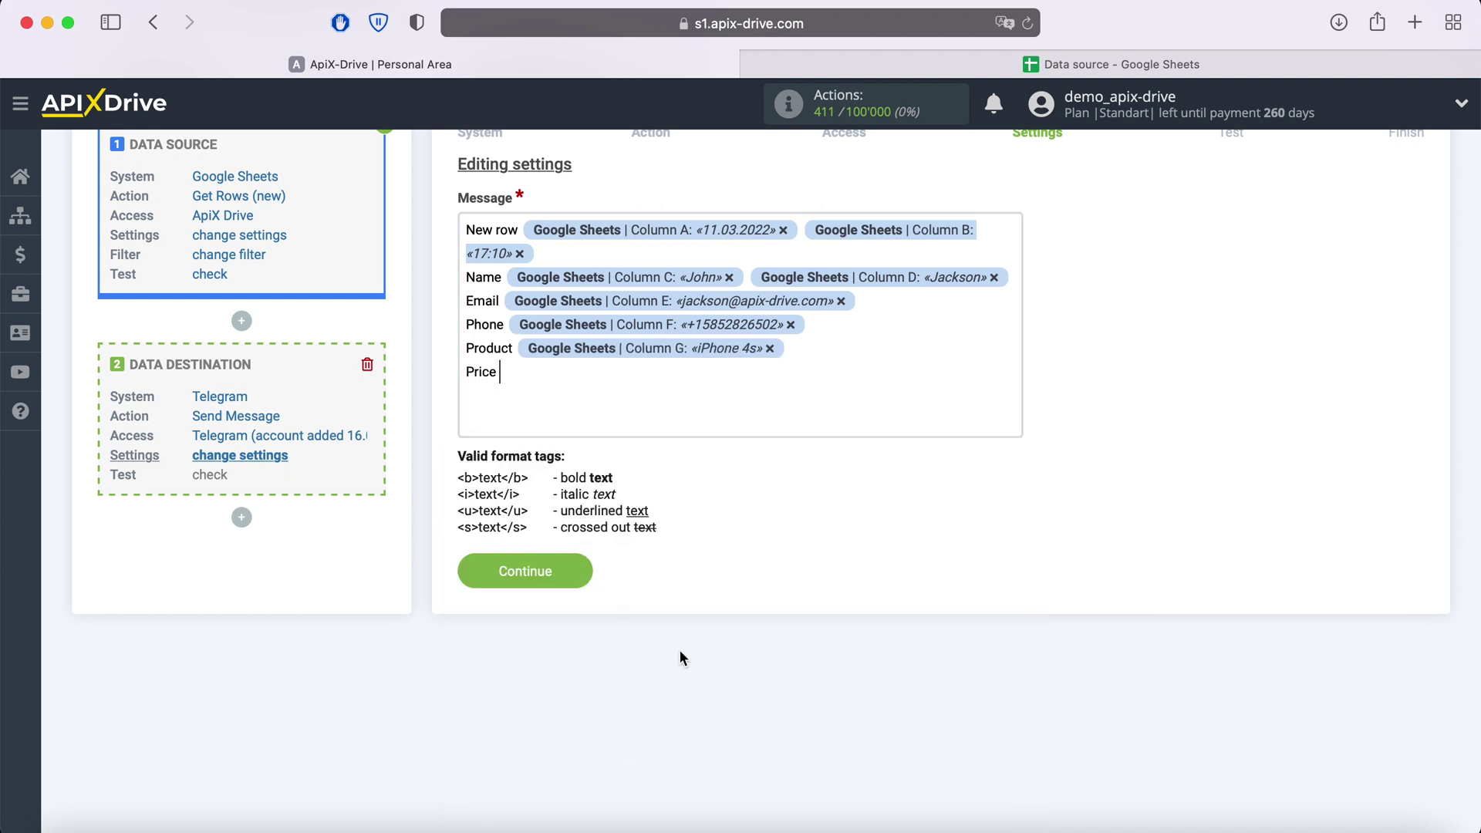
click(603, 367)
click(606, 806)
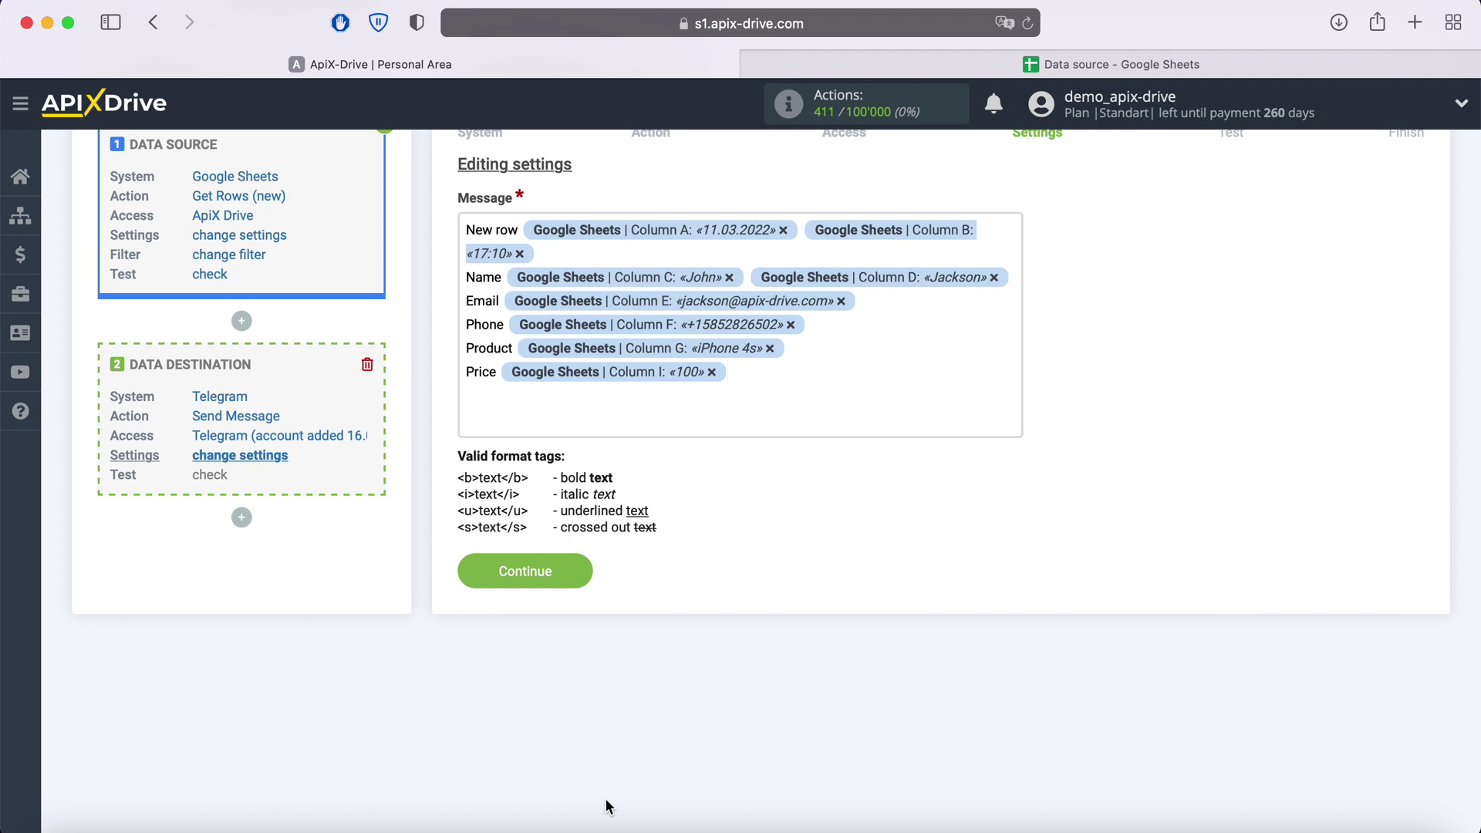
Save the message, send the test message to Telegram, and proceed to Finish.
click(579, 570)
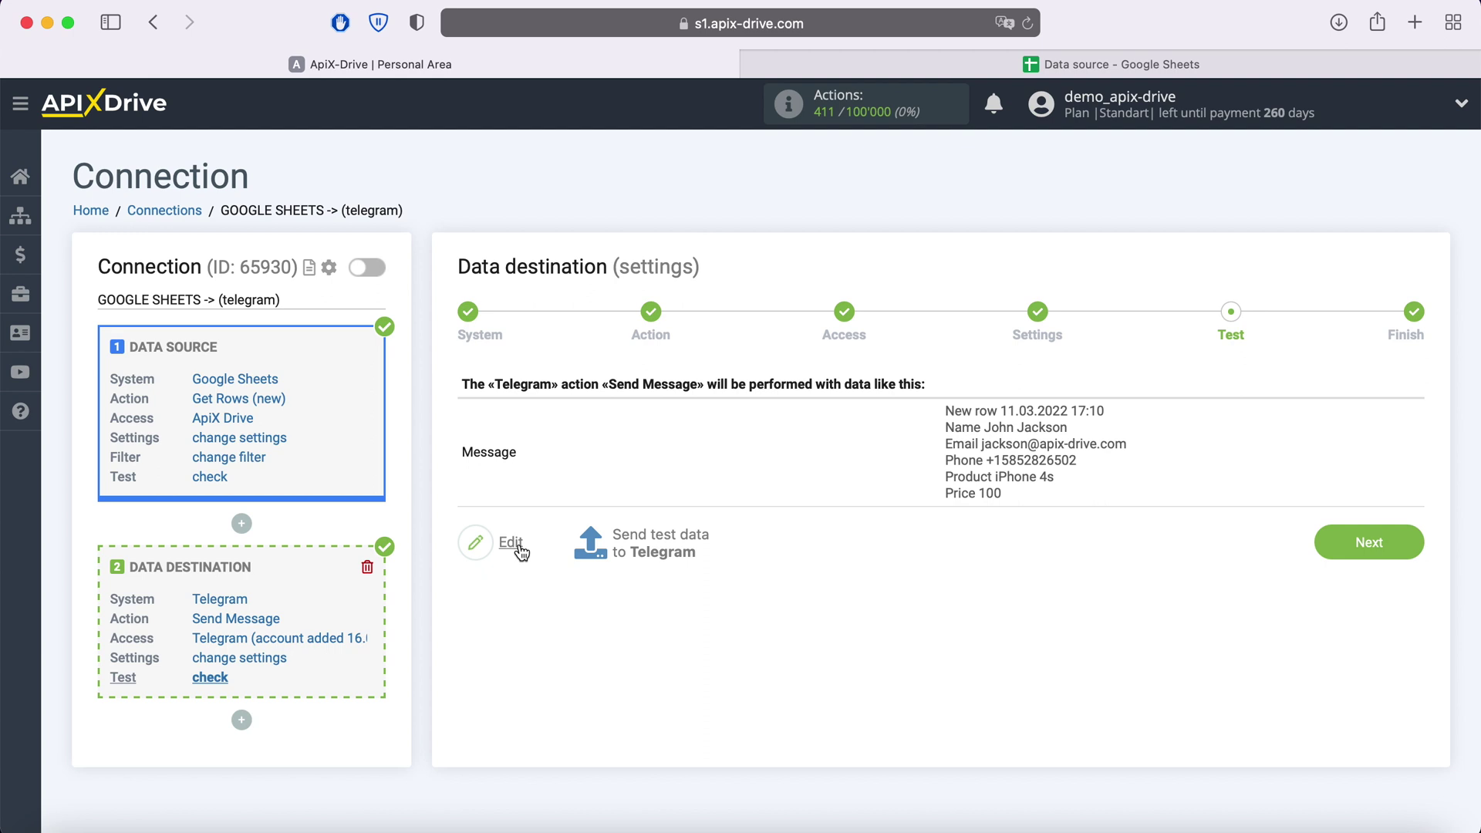
click(648, 544)
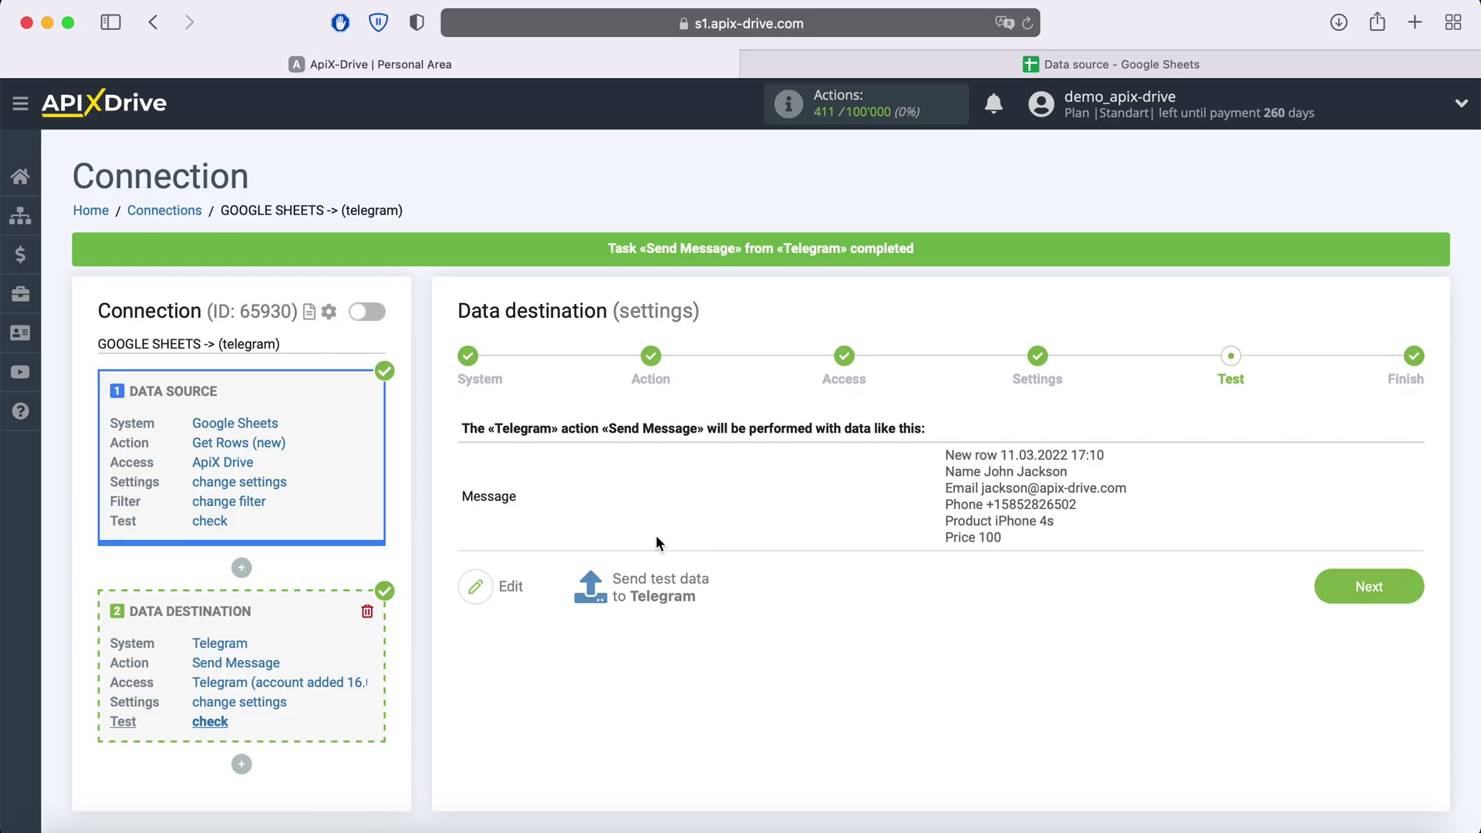
click(1389, 592)
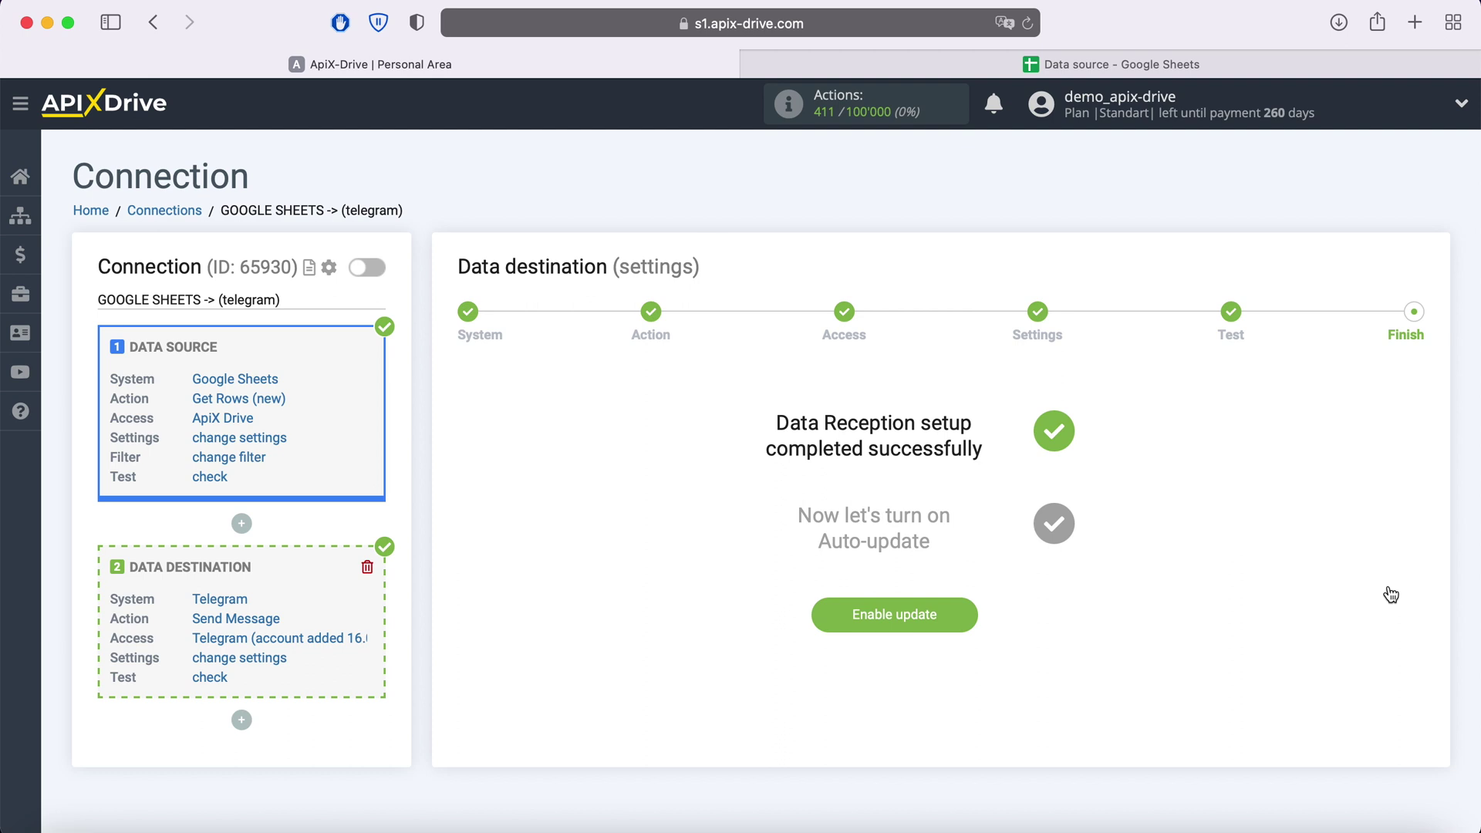
Enable auto-update on the Google Sheets → Telegram connection and save a 5-minute update interval.
click(951, 614)
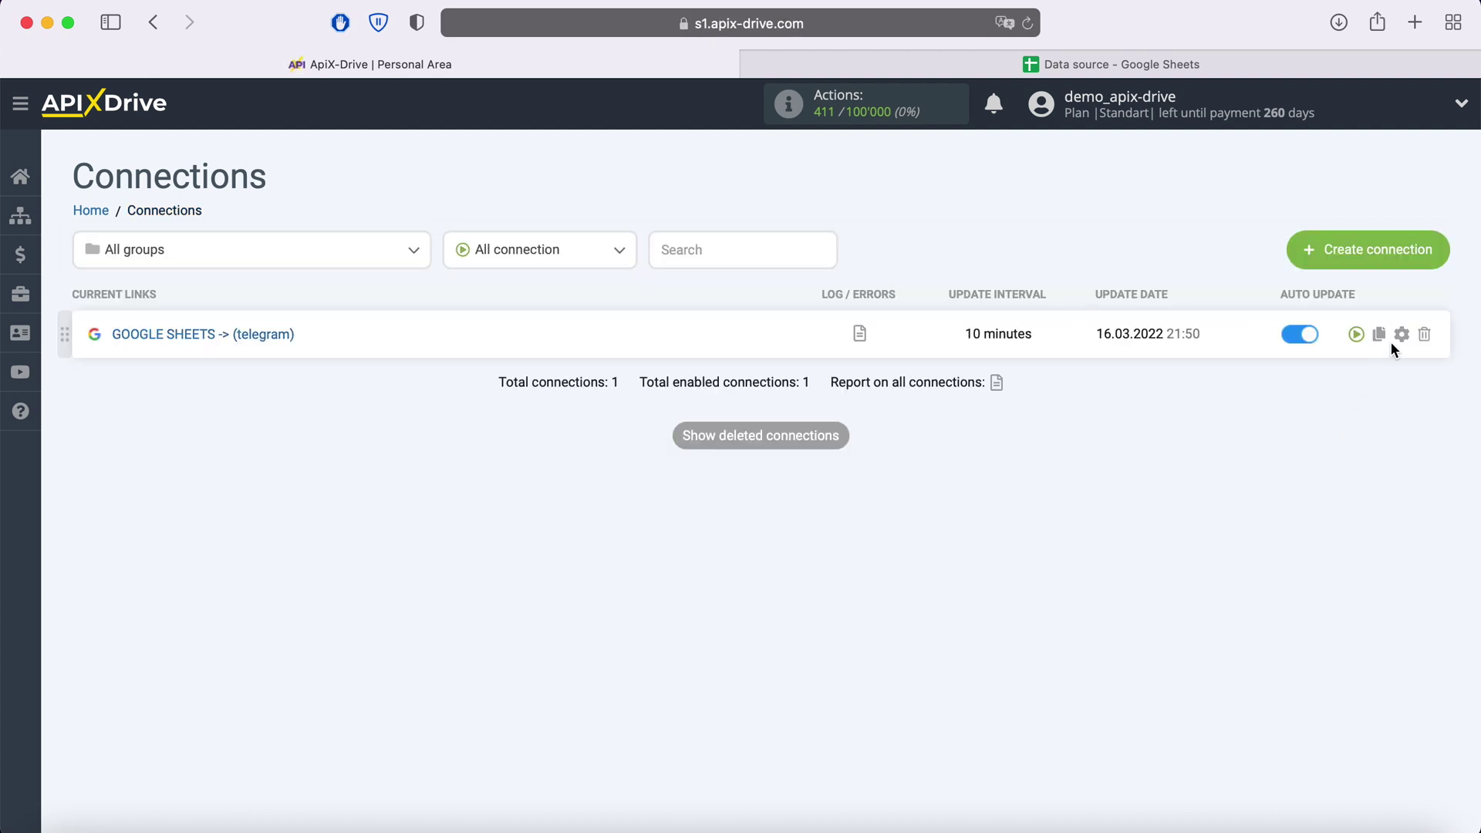
click(1401, 338)
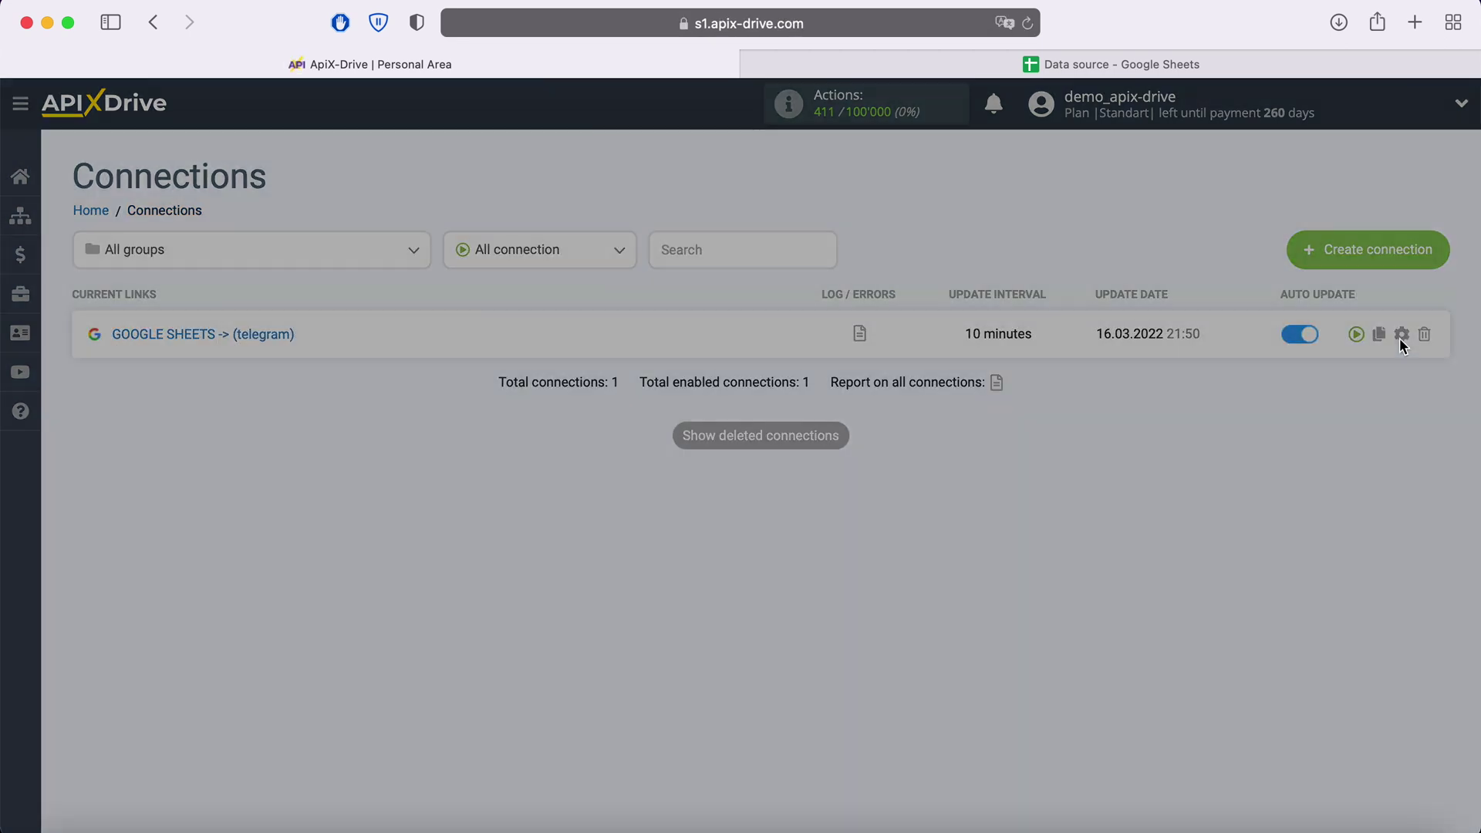
click(831, 477)
click(722, 449)
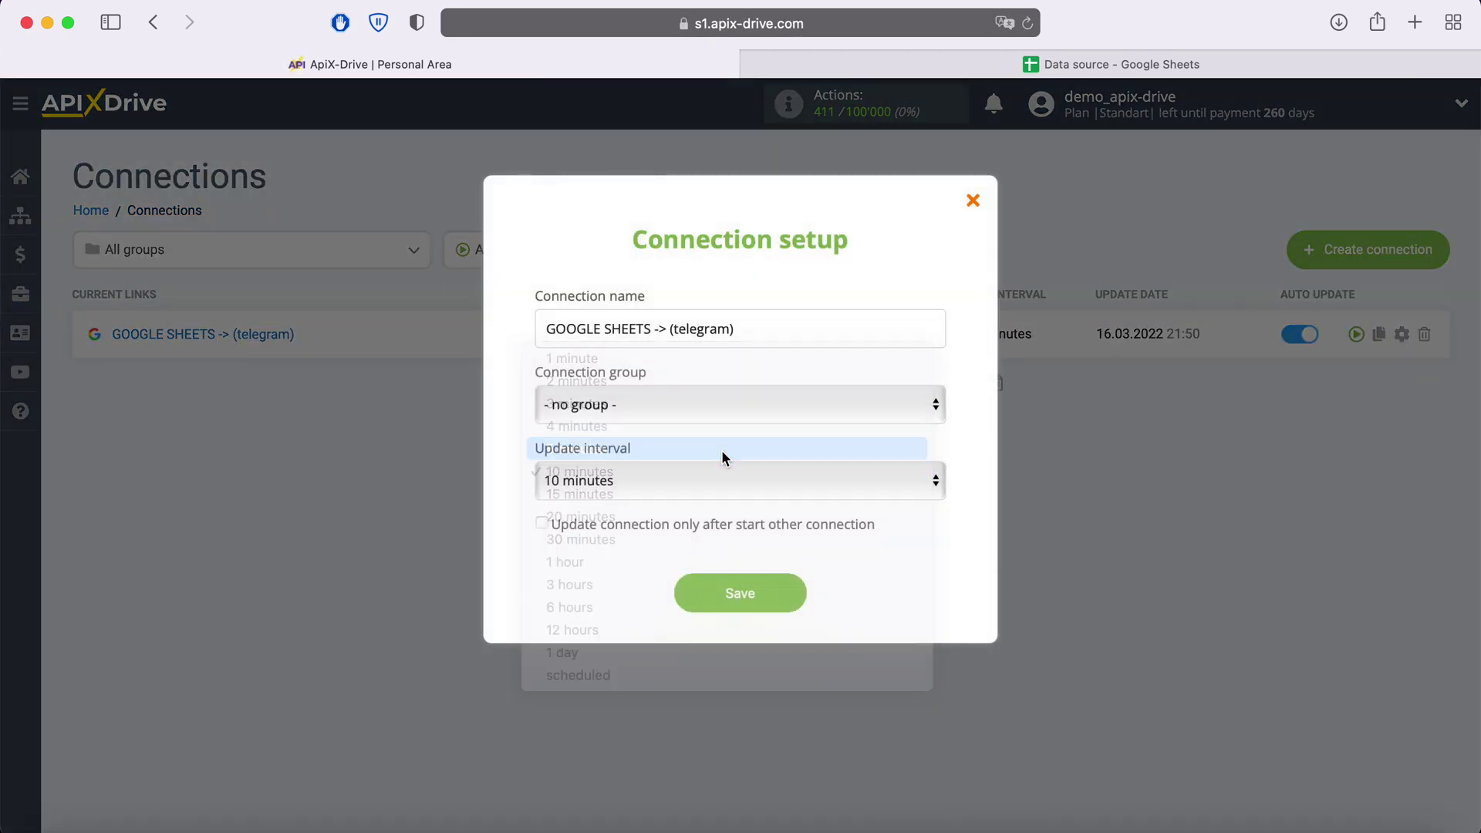
click(794, 596)
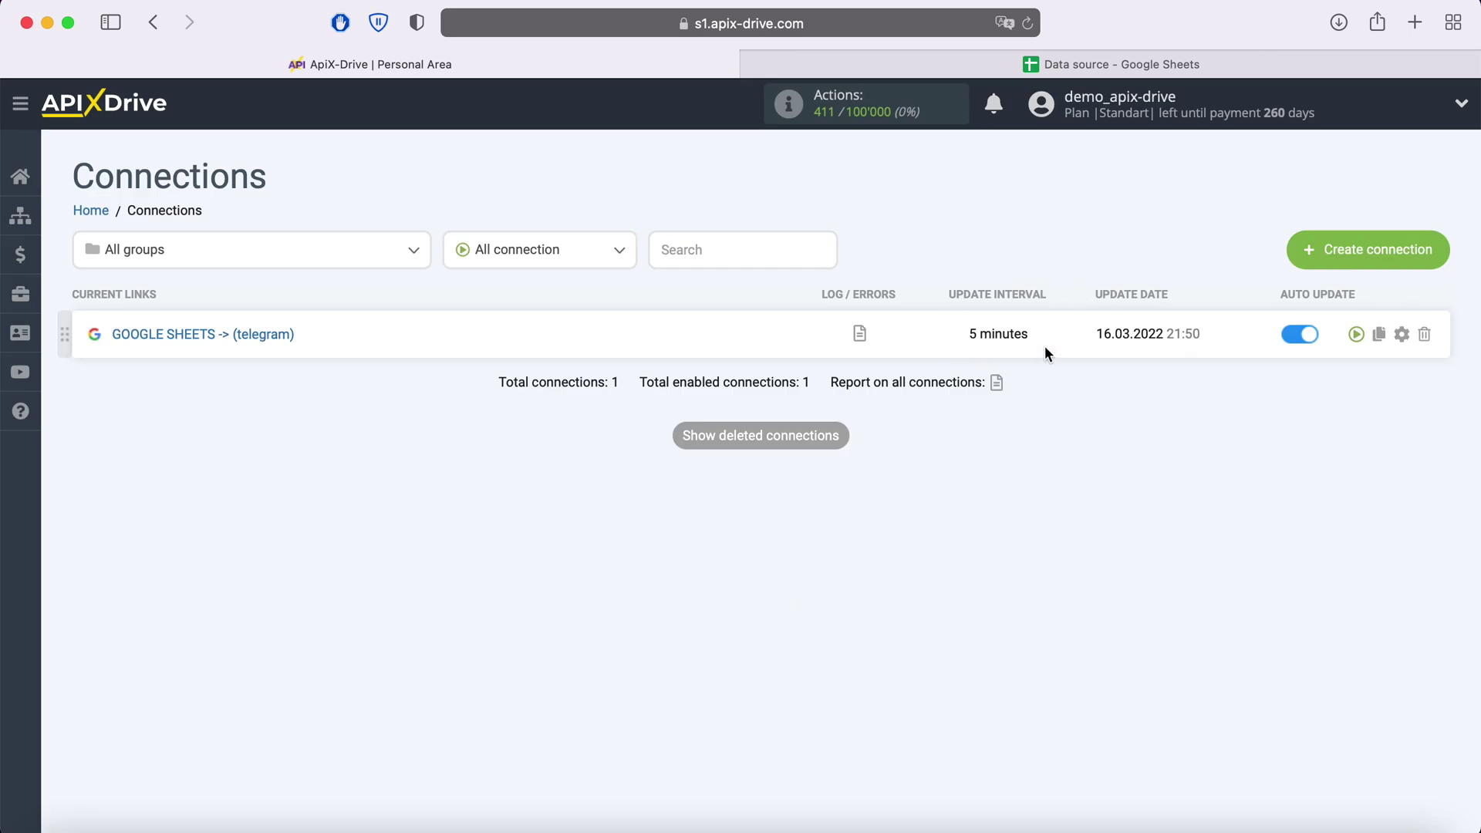